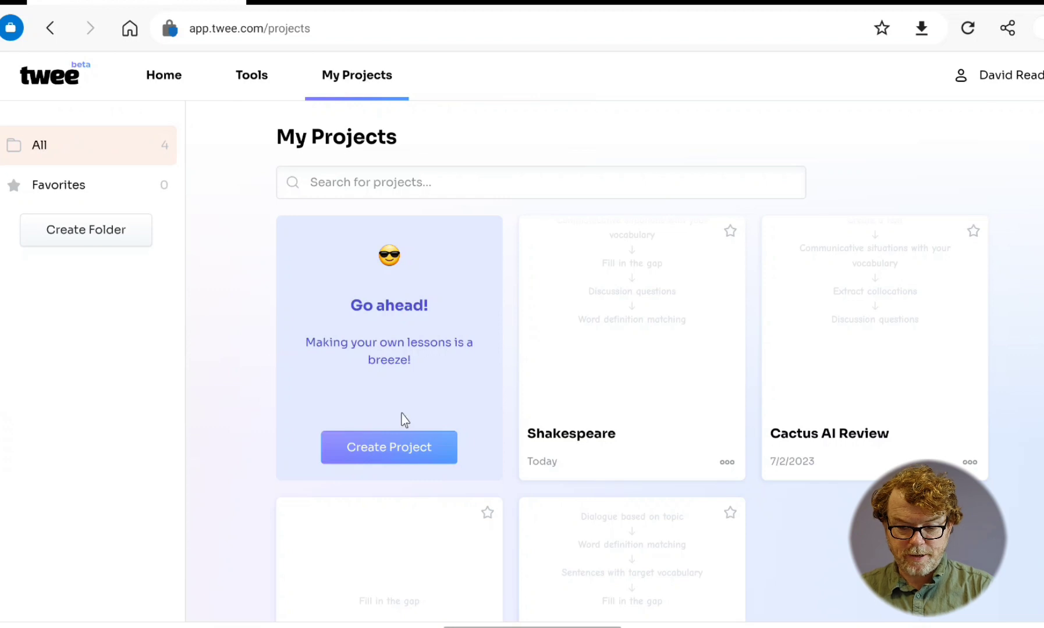
# - Create a new project and name it "Pub culture in the UK"
pyautogui.click(380, 449)
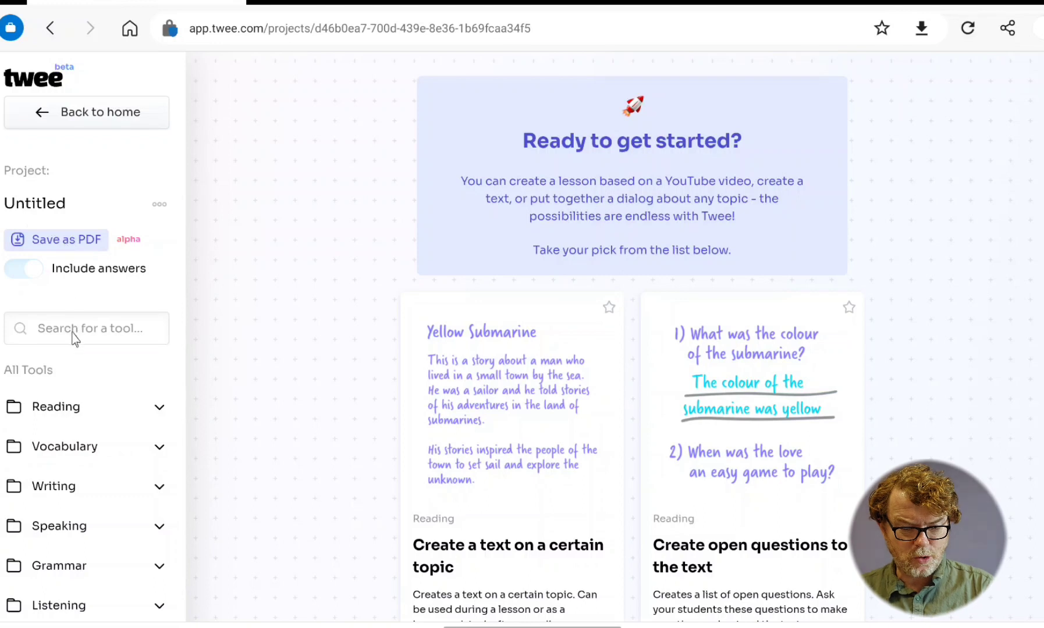
pyautogui.click(37, 204)
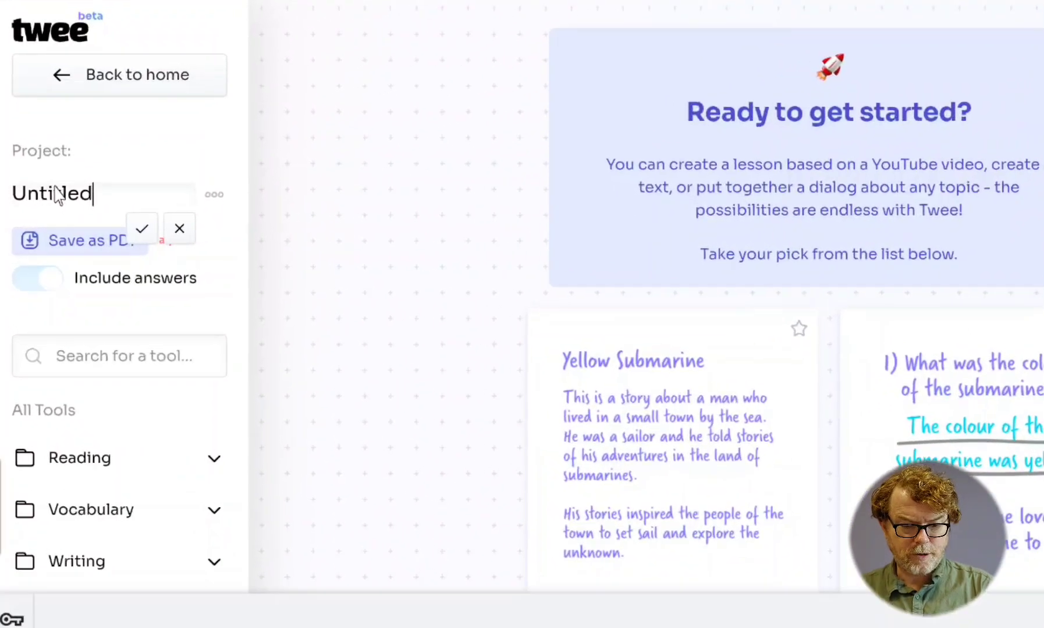
pyautogui.doubleClick(64, 189)
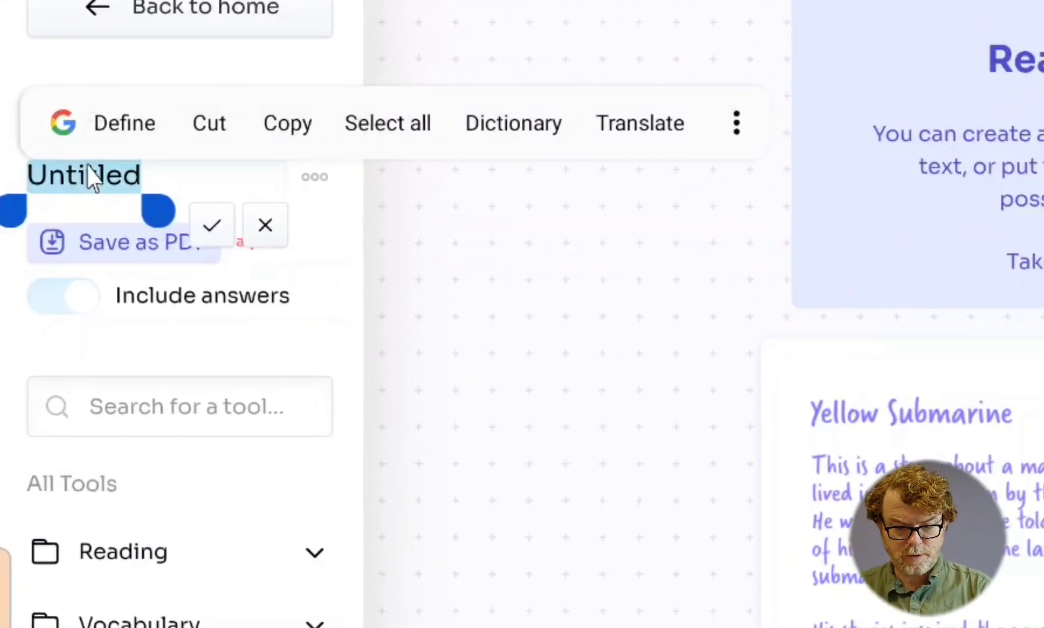
pyautogui.write('P')
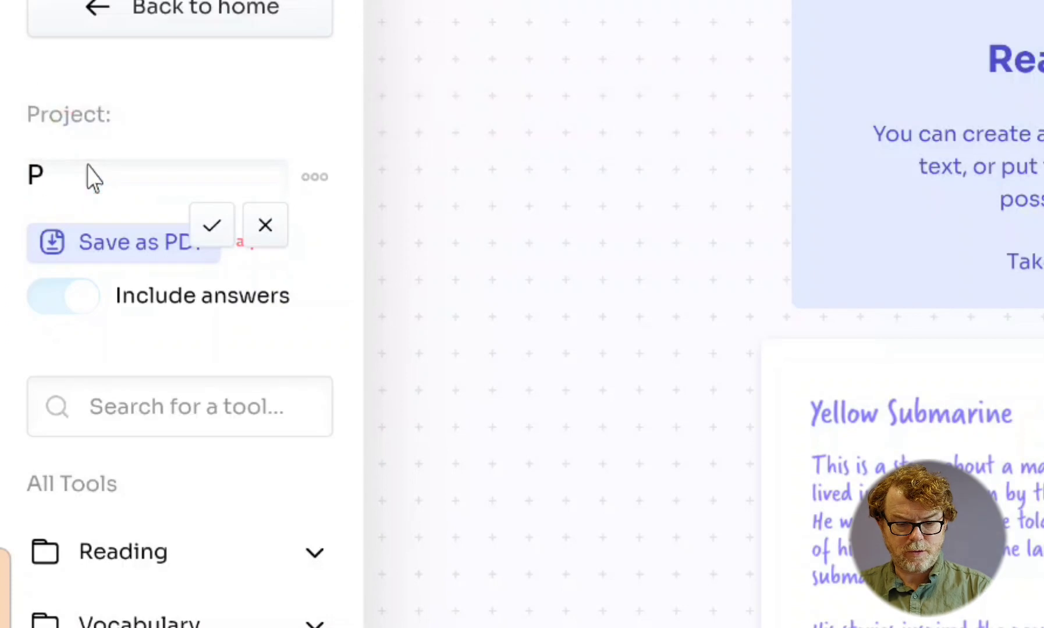
pyautogui.write('ub cultu')
pyautogui.press('BackSpace')
pyautogui.press('BackSpace')
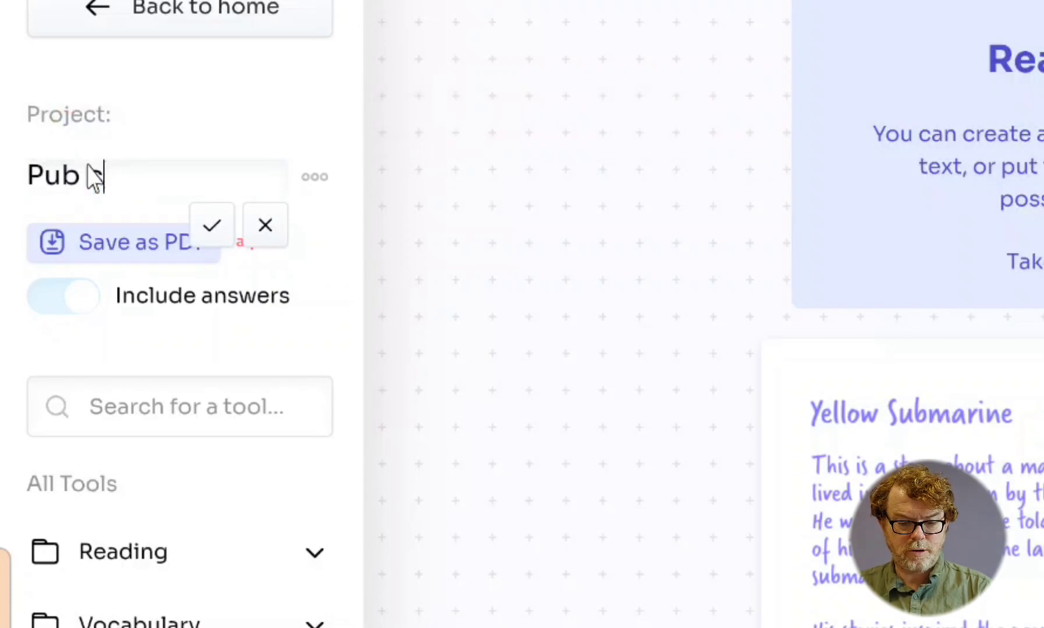
pyautogui.write('ulture in the morning UK')
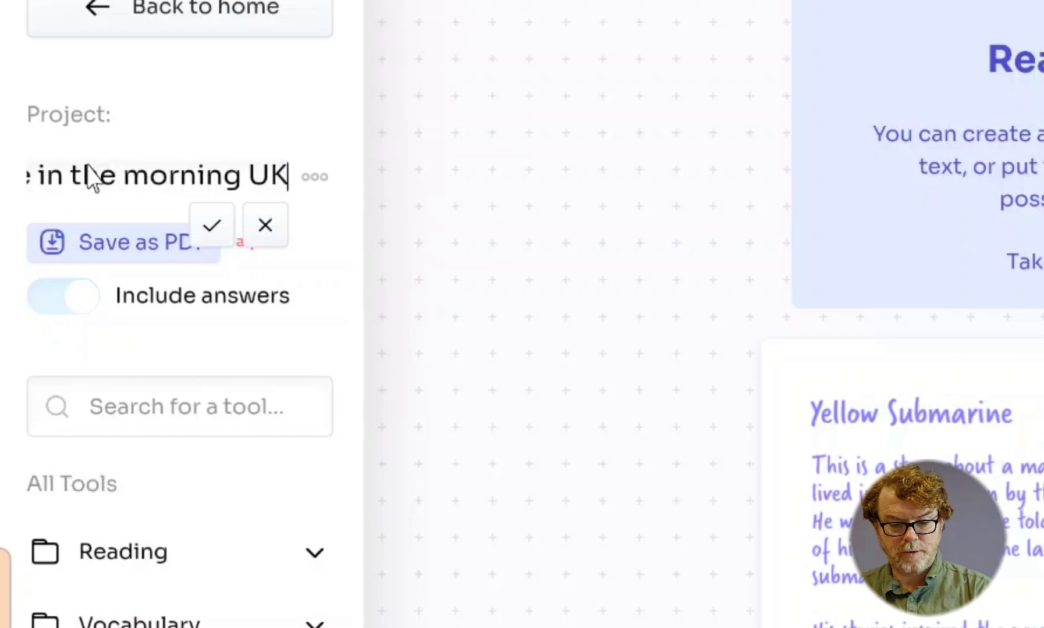
pyautogui.click(212, 225)
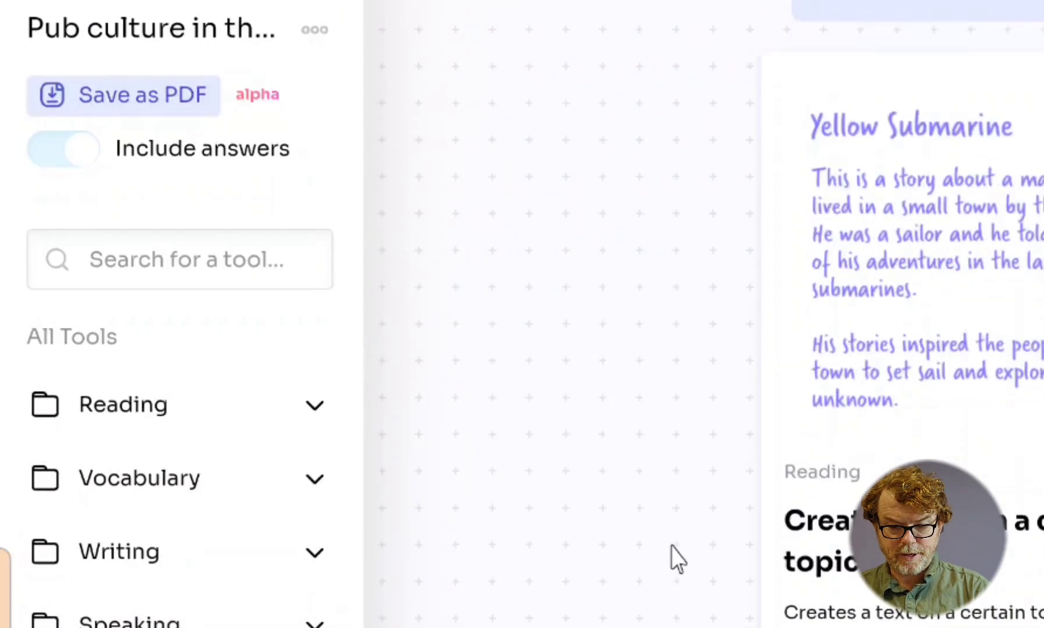
# - Look through the available lesson tools and open the "Create a text on a certain topic" tool
pyautogui.scroll(-2, 675, 559)
pyautogui.scroll(-10, 675, 559)
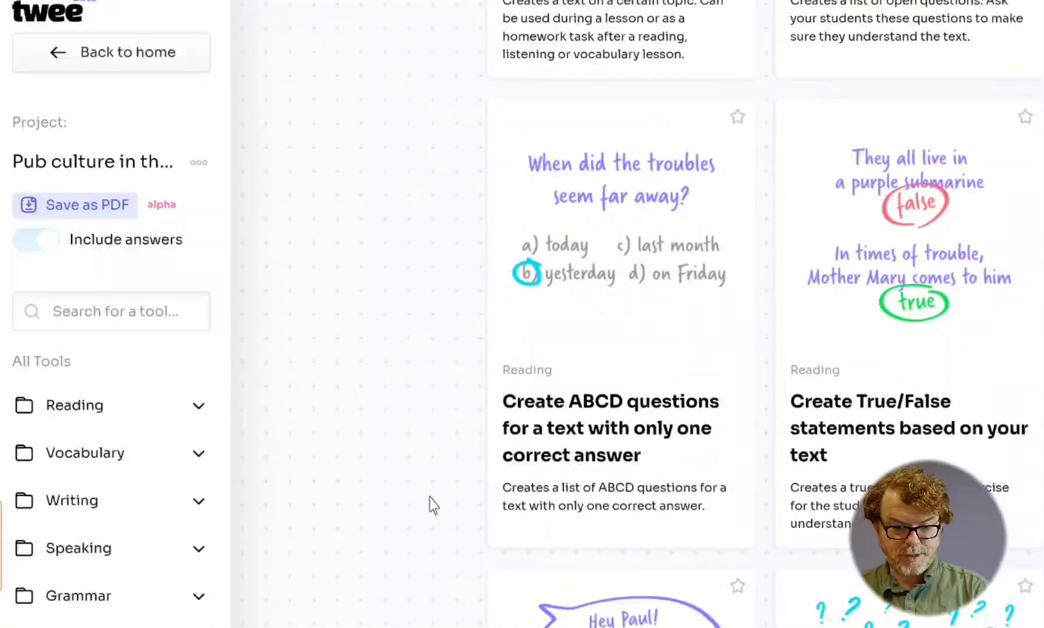
pyautogui.scroll(-8, 433, 505)
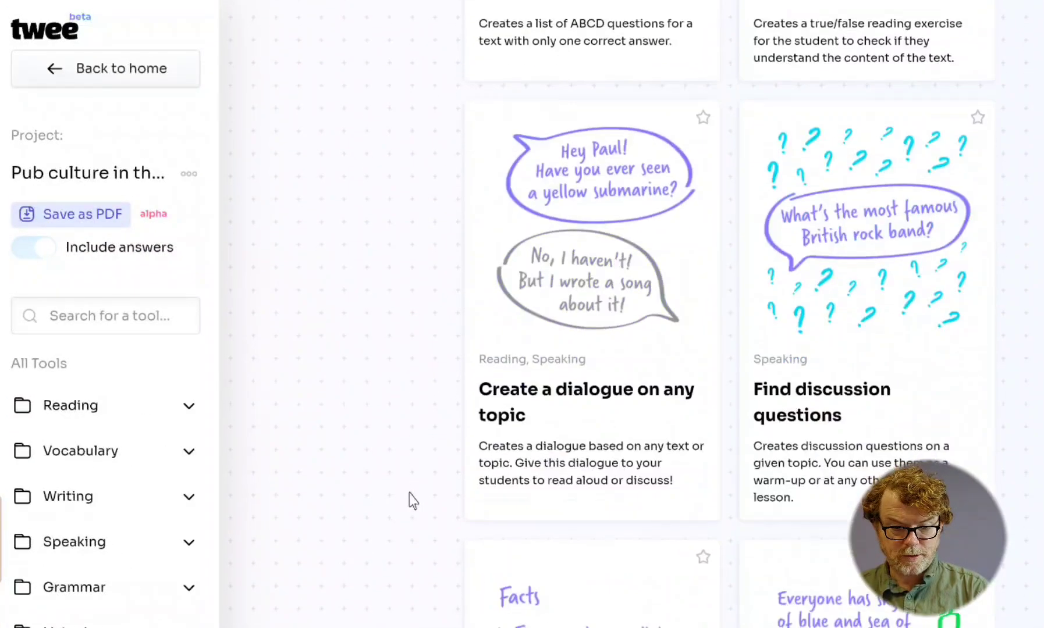
pyautogui.scroll(-5, 418, 546)
pyautogui.scroll(8, 421, 570)
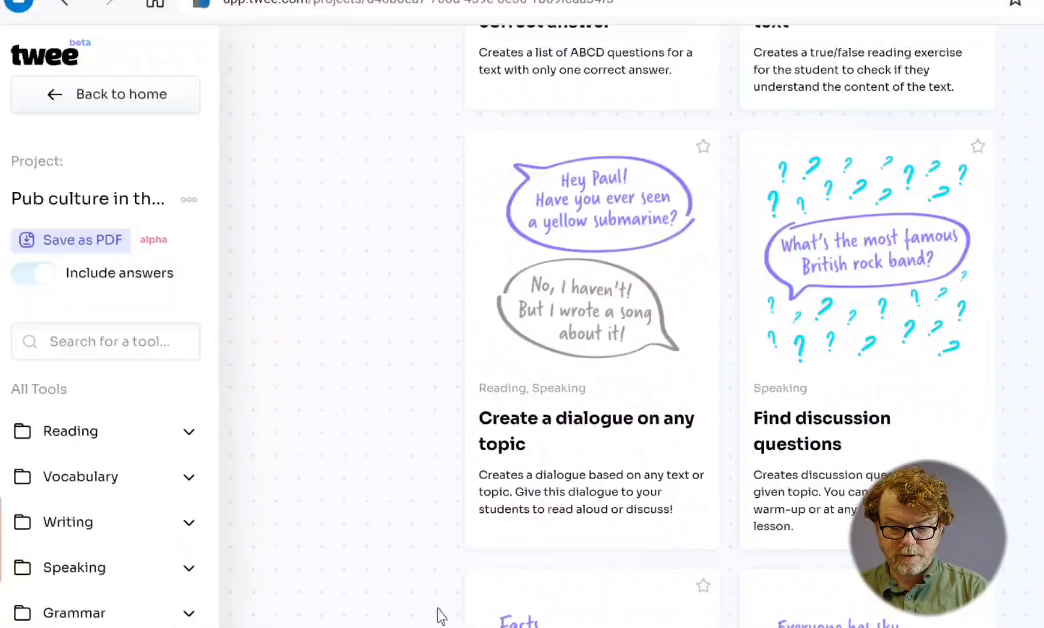
pyautogui.scroll(10, 441, 615)
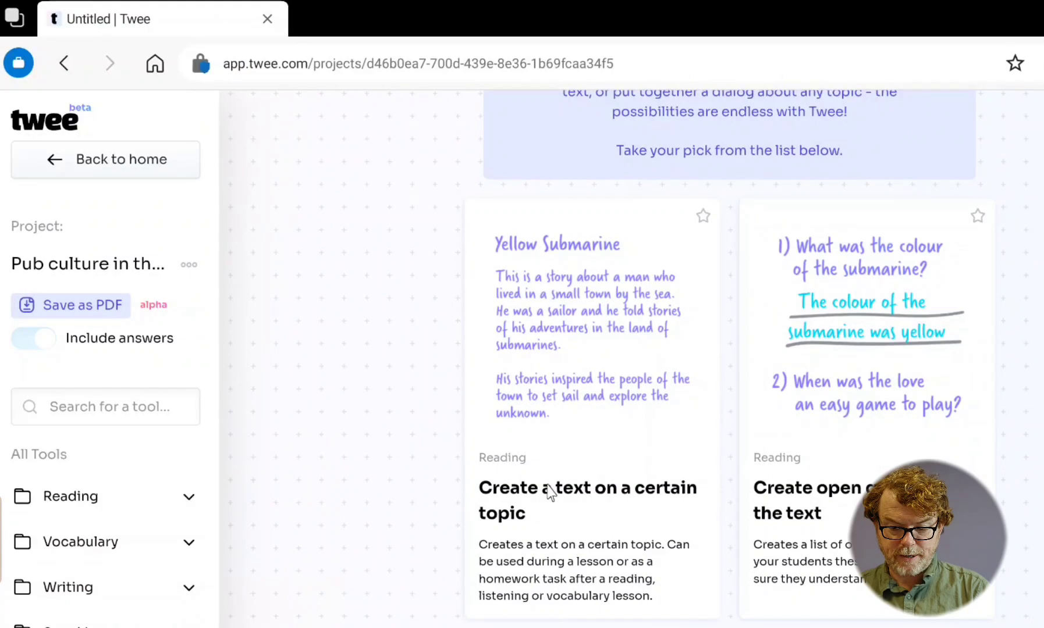
pyautogui.click(549, 492)
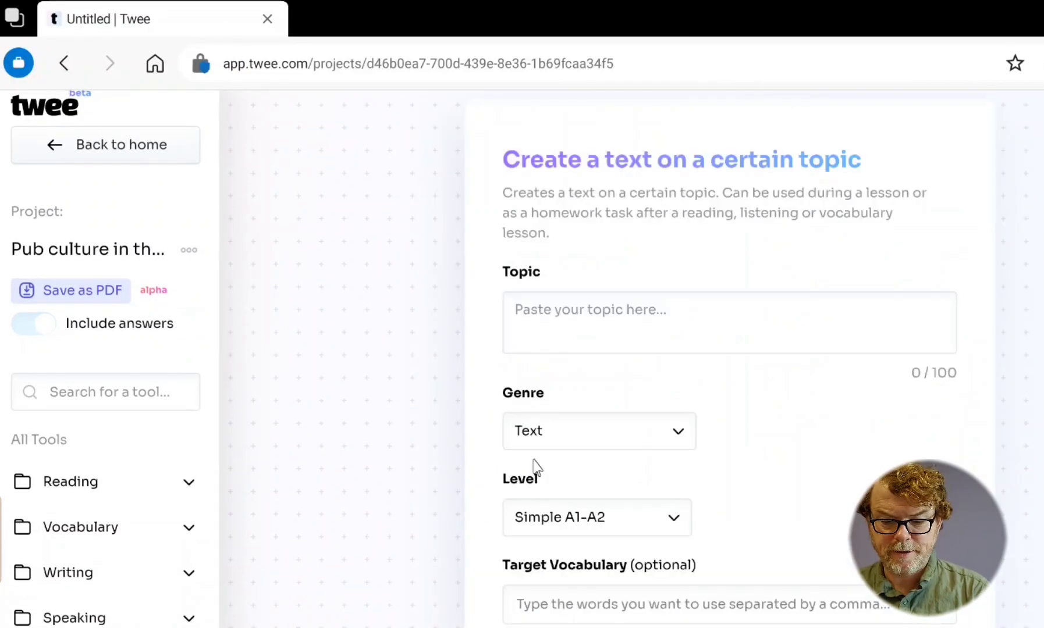
# - Enter "Pub culture in the UK" as the topic of the text
pyautogui.click(554, 311)
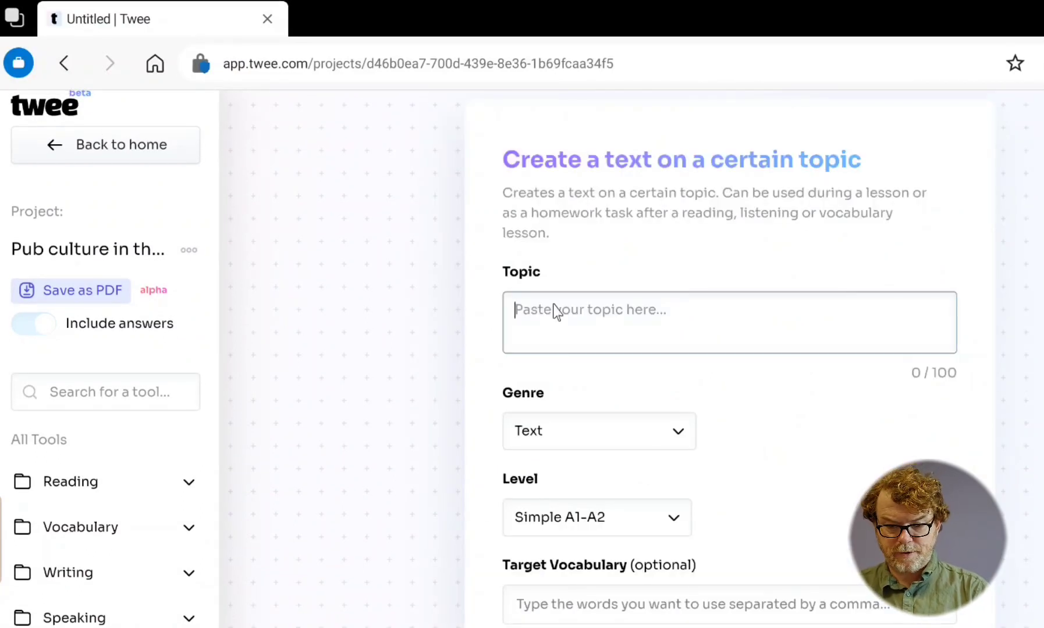
pyautogui.write('Pub culture')
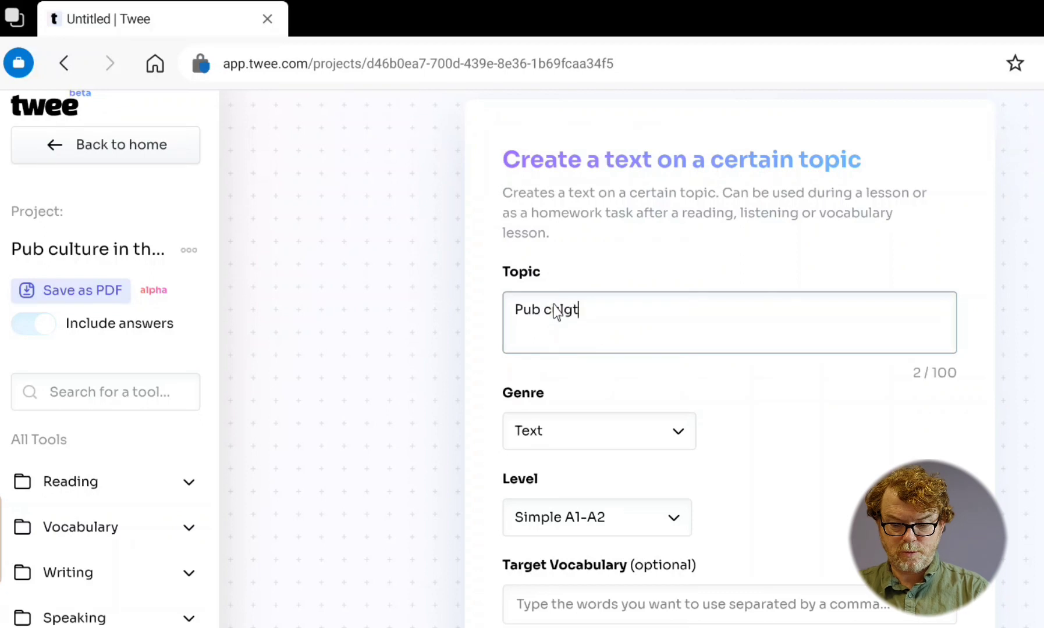
pyautogui.press('BackSpace')
pyautogui.press('BackSpace')
pyautogui.press('BackSpace')
pyautogui.write('ure in teh')
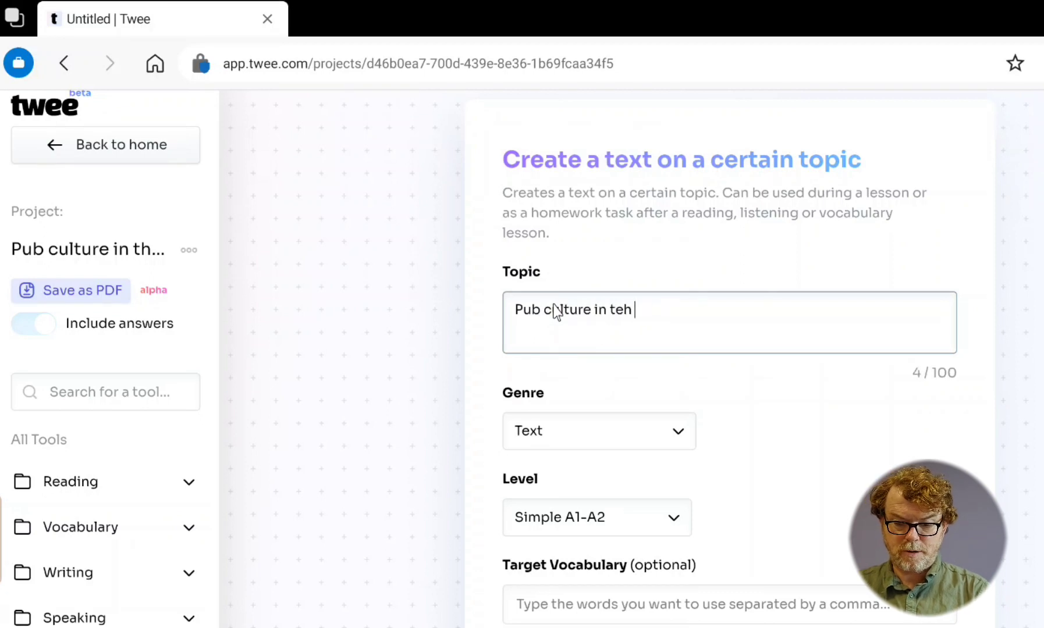
pyautogui.press('BackSpace')
pyautogui.press('BackSpace')
pyautogui.write('he UK')
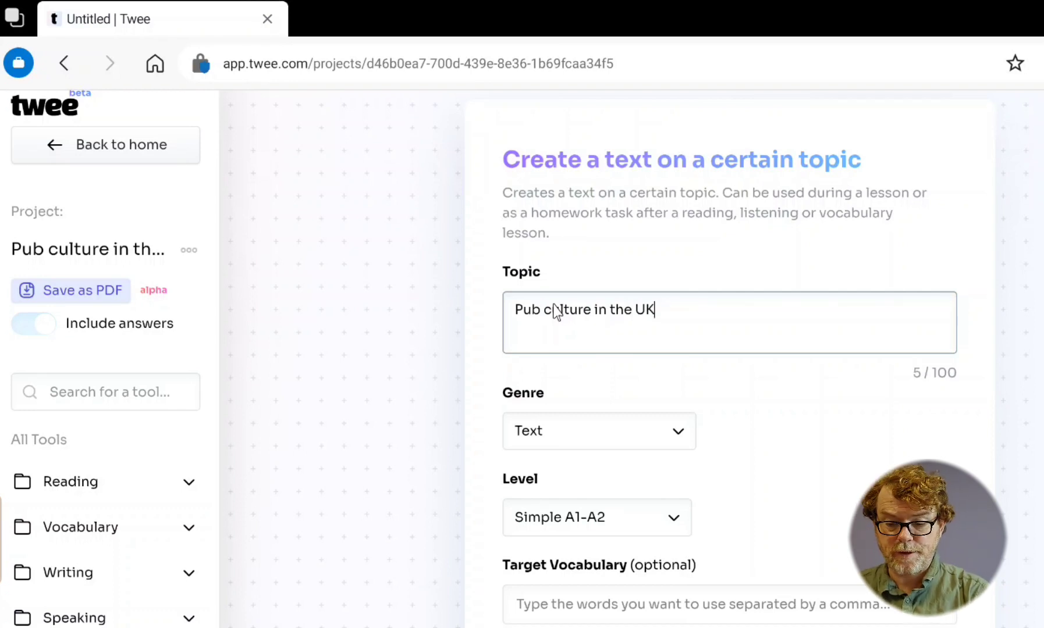
# - Keep the genre as Text and set the level to Intermediate B1-B2
pyautogui.click(599, 431)
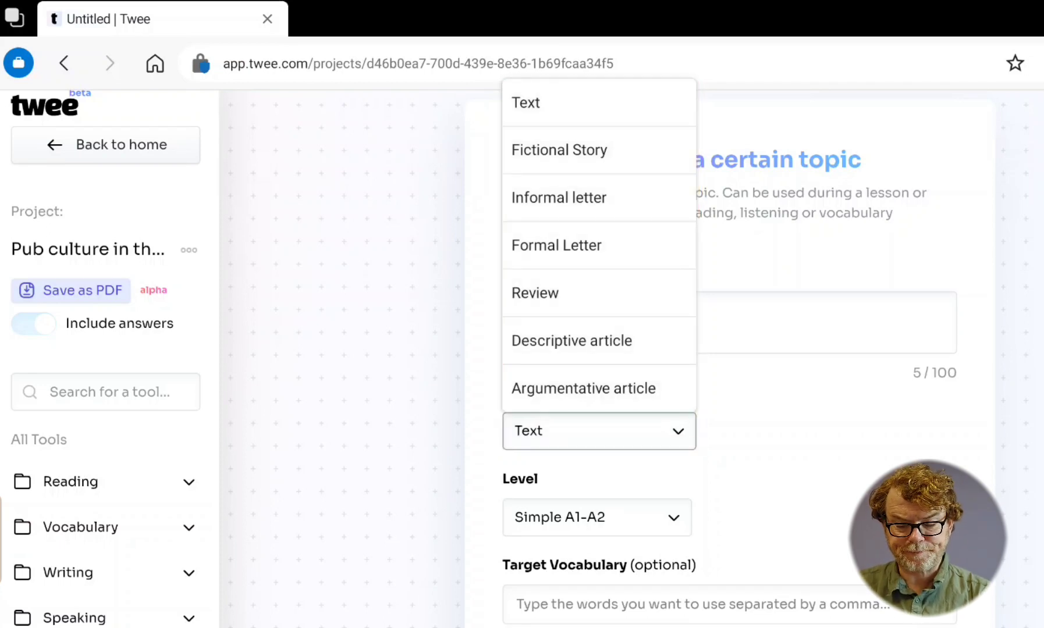
pyautogui.click(512, 102)
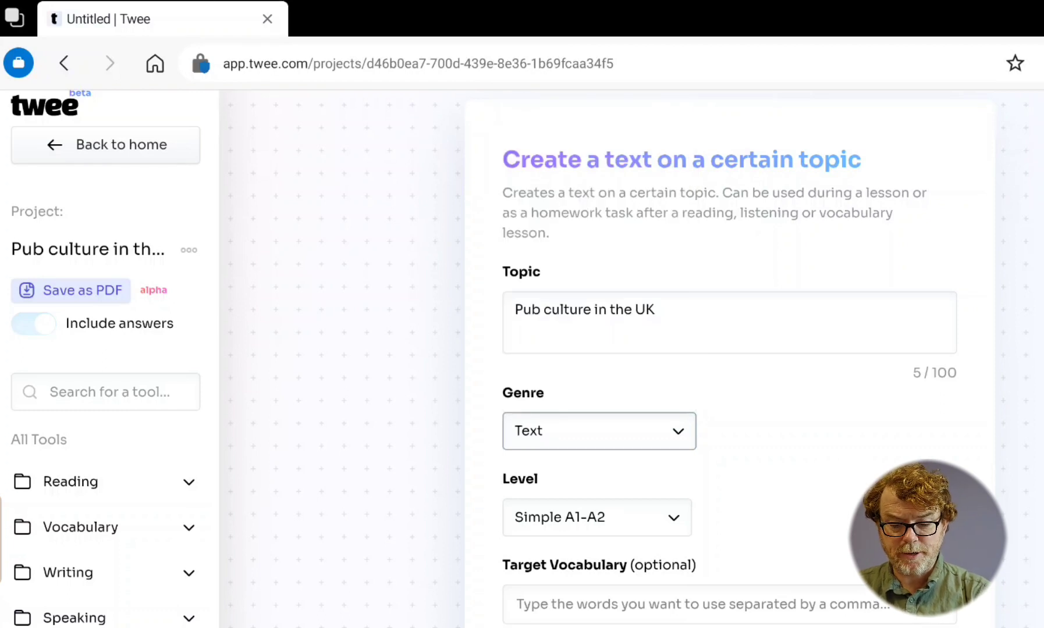
pyautogui.click(670, 517)
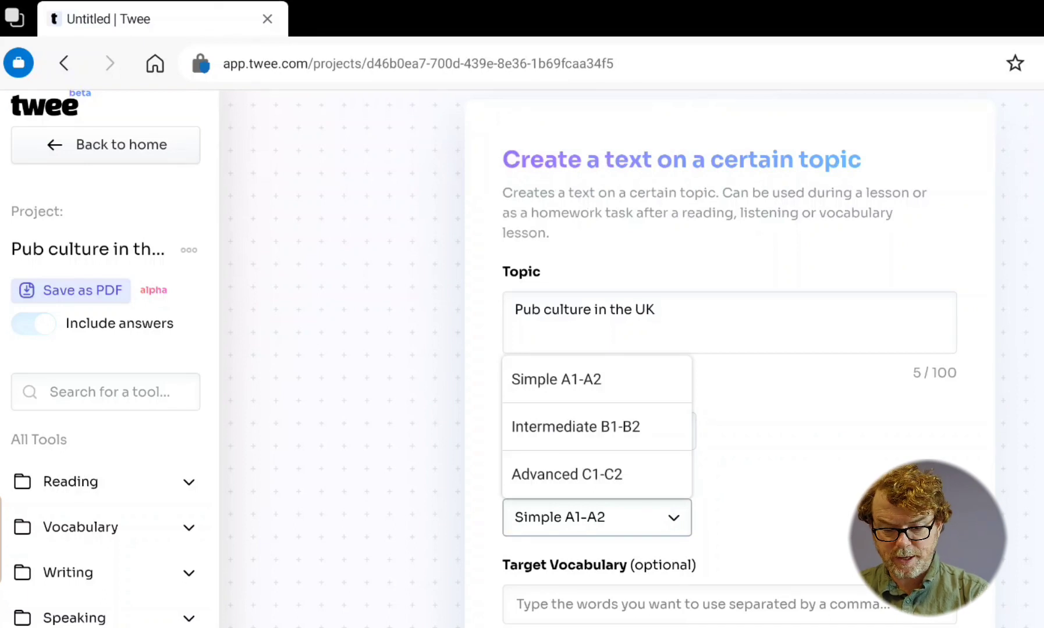
pyautogui.click(549, 426)
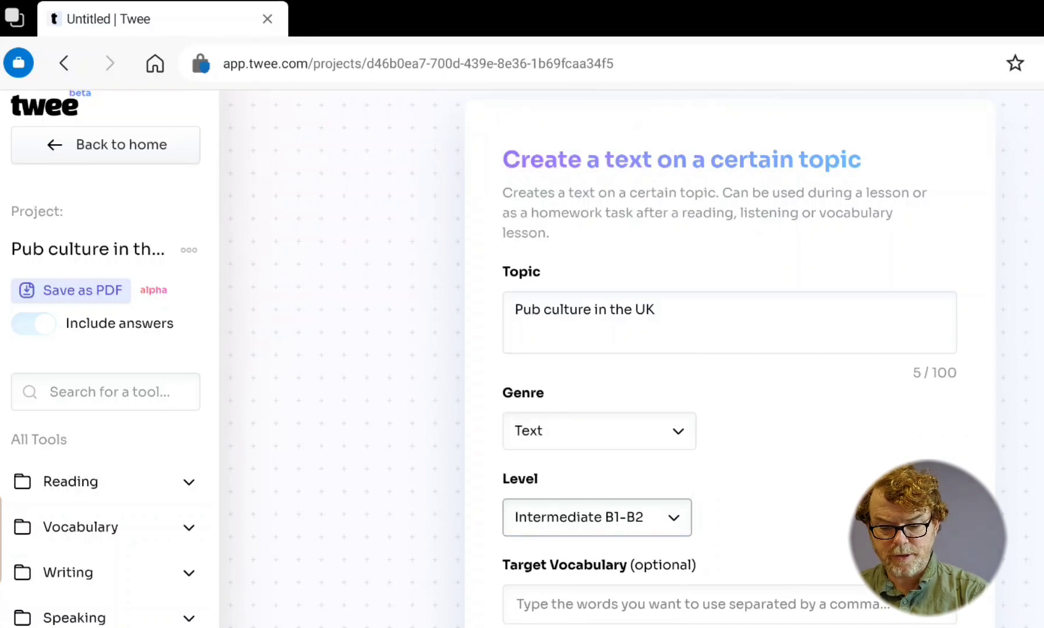
# - Add "pub" and "drink" as separate target vocabulary words
pyautogui.click(552, 606)
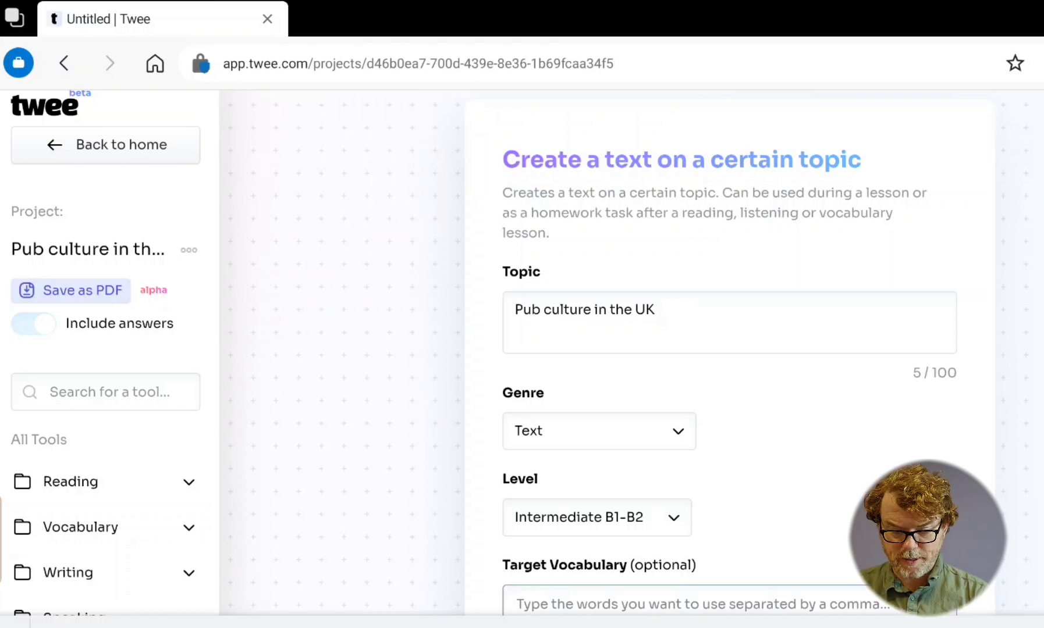
pyautogui.moveTo(429, 453); pyautogui.dragTo(417, 319)
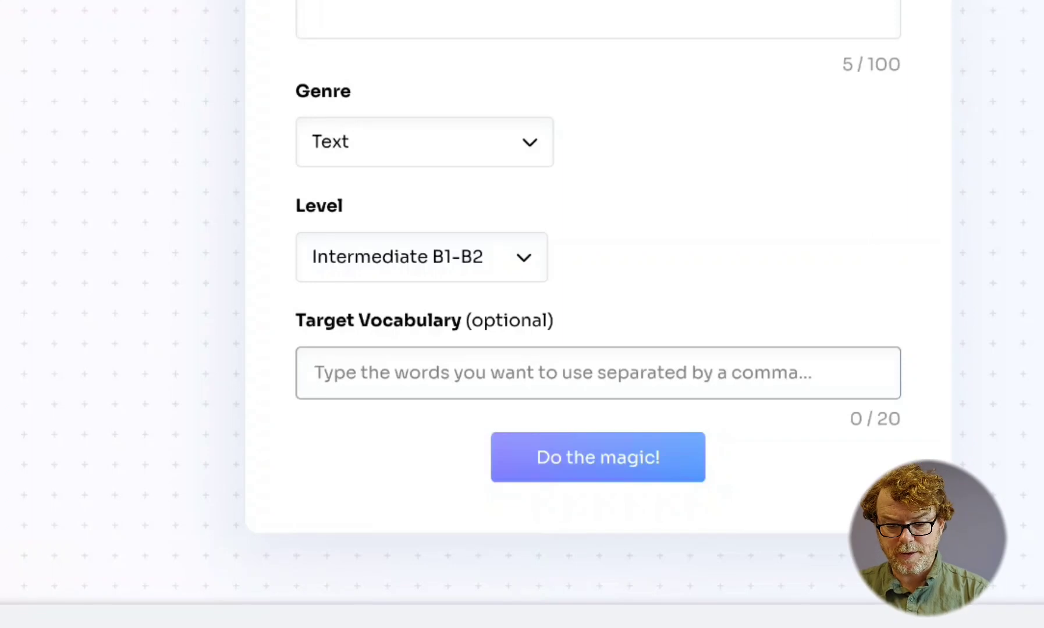
pyautogui.write('pub')
pyautogui.press('Return')
pyautogui.write('I am')
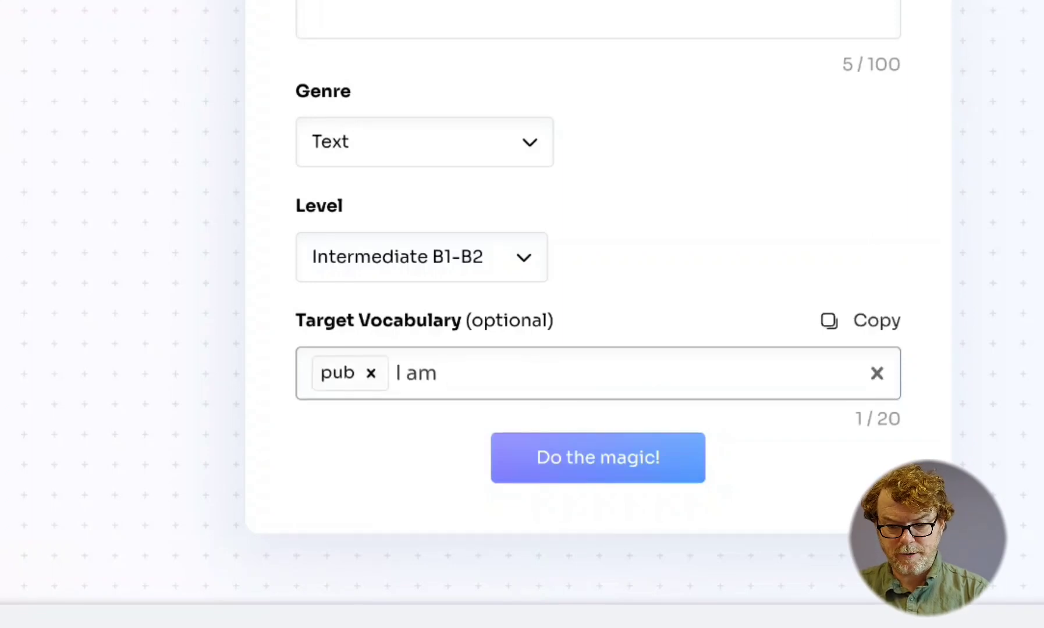
pyautogui.press('BackSpace')
pyautogui.press('BackSpace')
pyautogui.press('BackSpace')
pyautogui.press('BackSpace')
pyautogui.press('BackSpace')
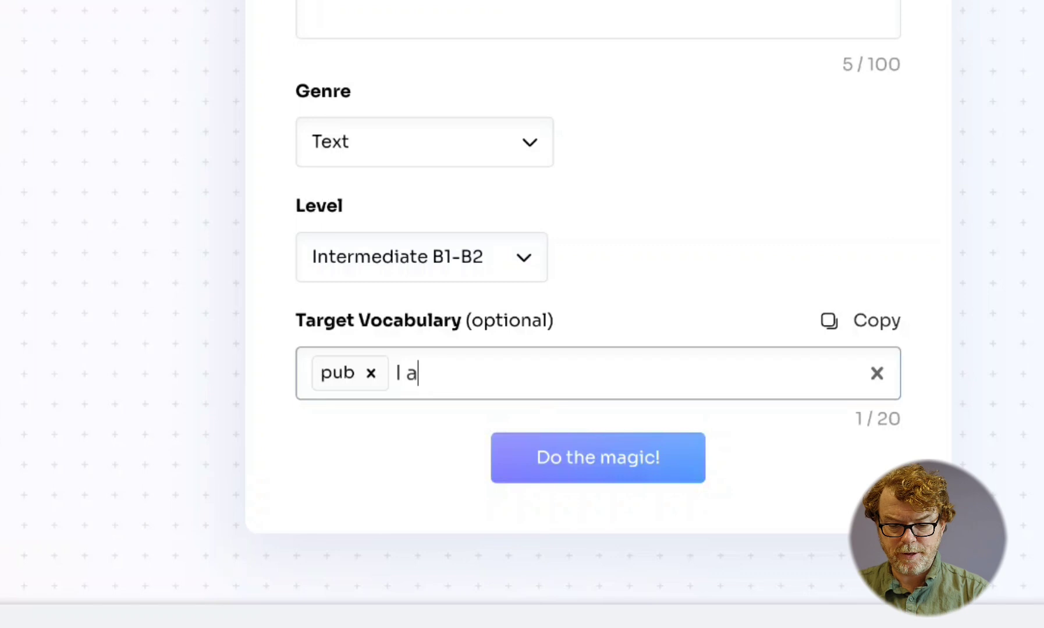
pyautogui.write('drink')
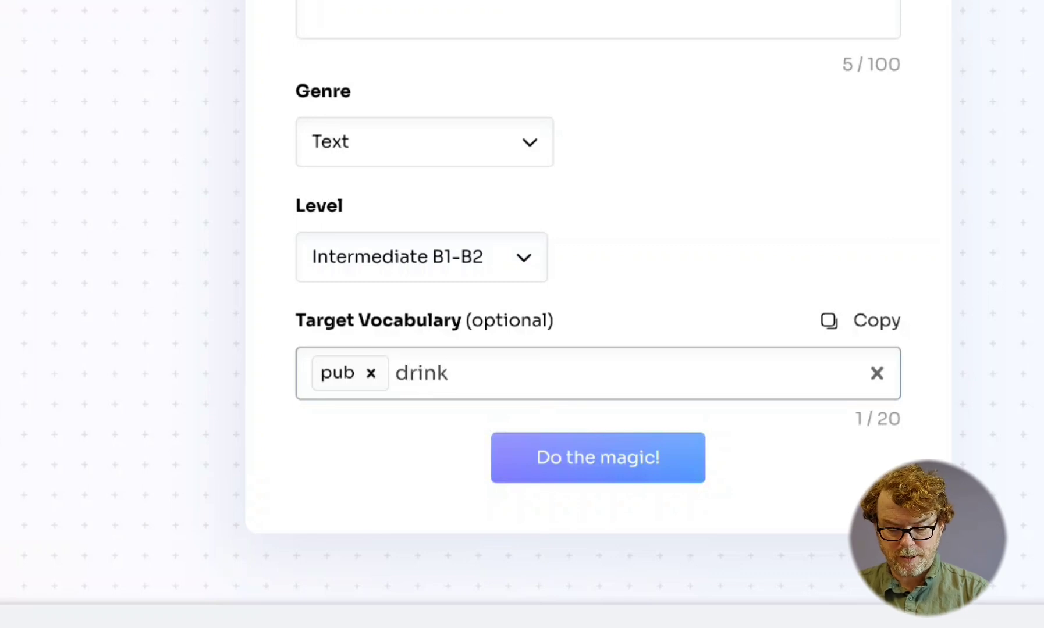
pyautogui.press('Return')
# - Add "closing time" and "rounds" to the target vocabulary, clearing any stray autocompleted text
pyautogui.write('I am')
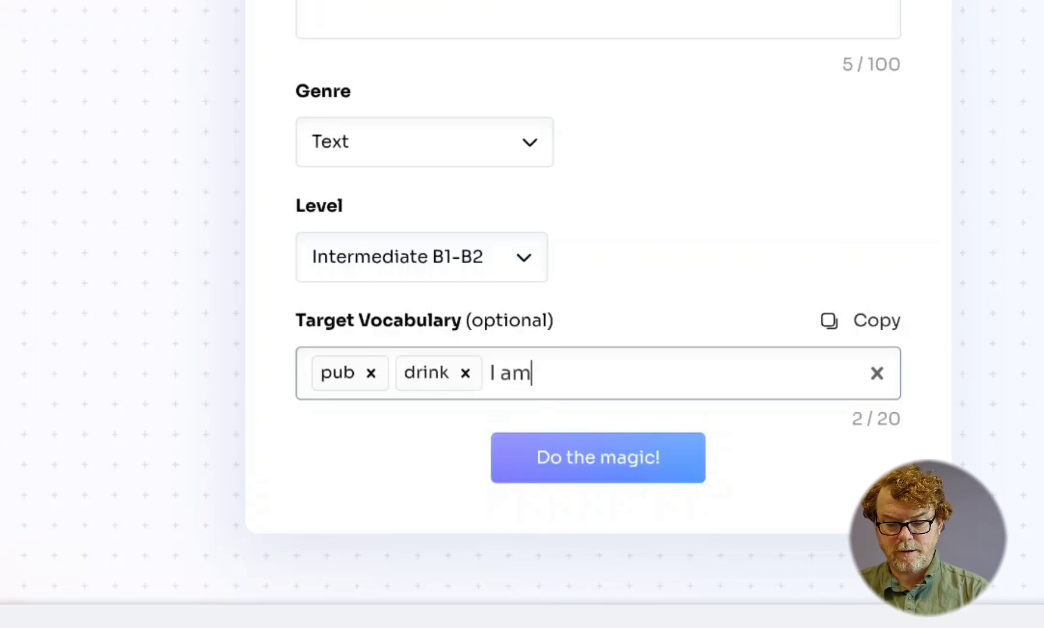
pyautogui.press('BackSpace')
pyautogui.press('BackSpace')
pyautogui.press('BackSpace')
pyautogui.press('BackSpace')
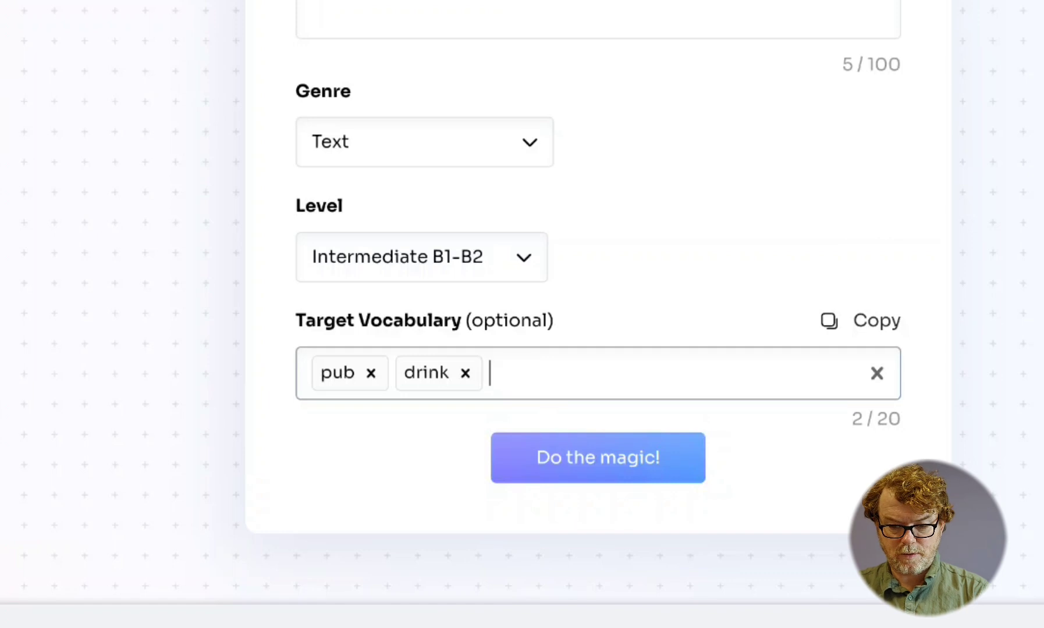
pyautogui.write('closing time')
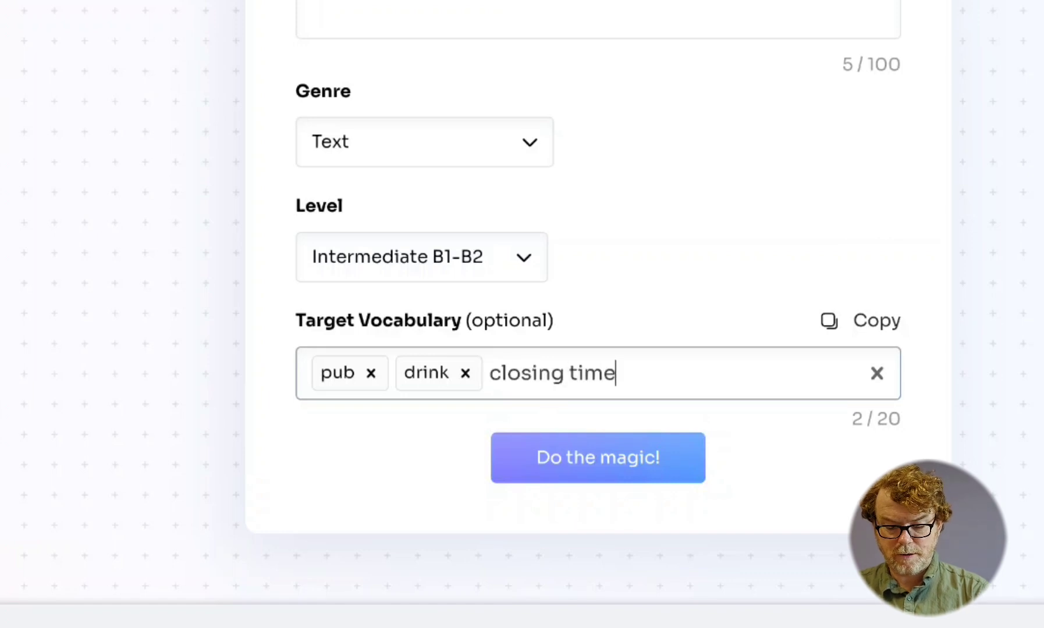
pyautogui.press('Return')
pyautogui.write('I am')
pyautogui.press('BackSpace')
pyautogui.press('BackSpace')
pyautogui.press('BackSpace')
pyautogui.press('BackSpace')
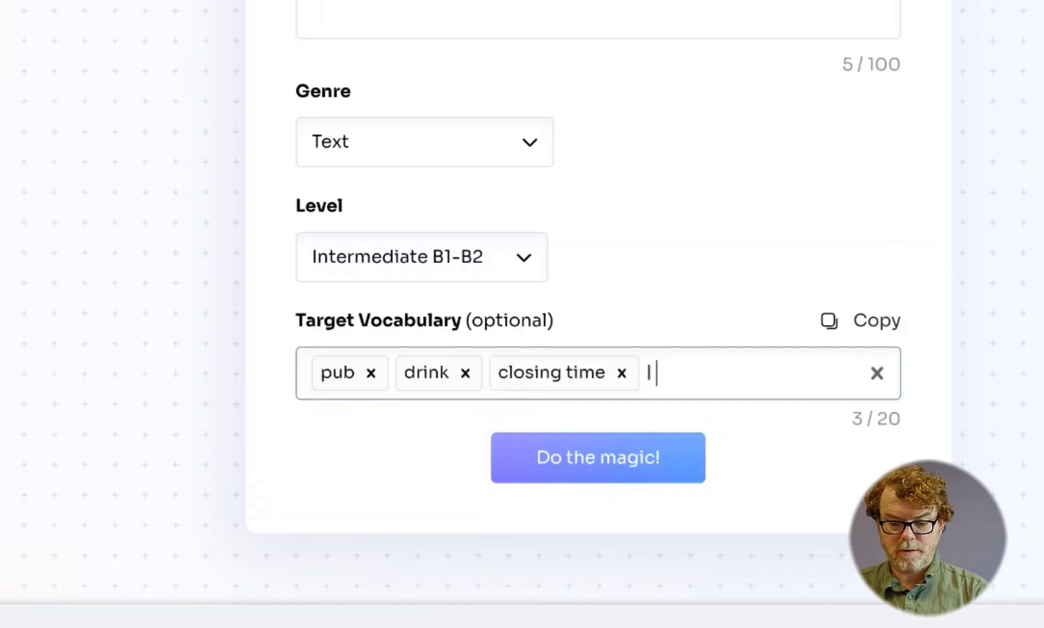
pyautogui.write('rounds')
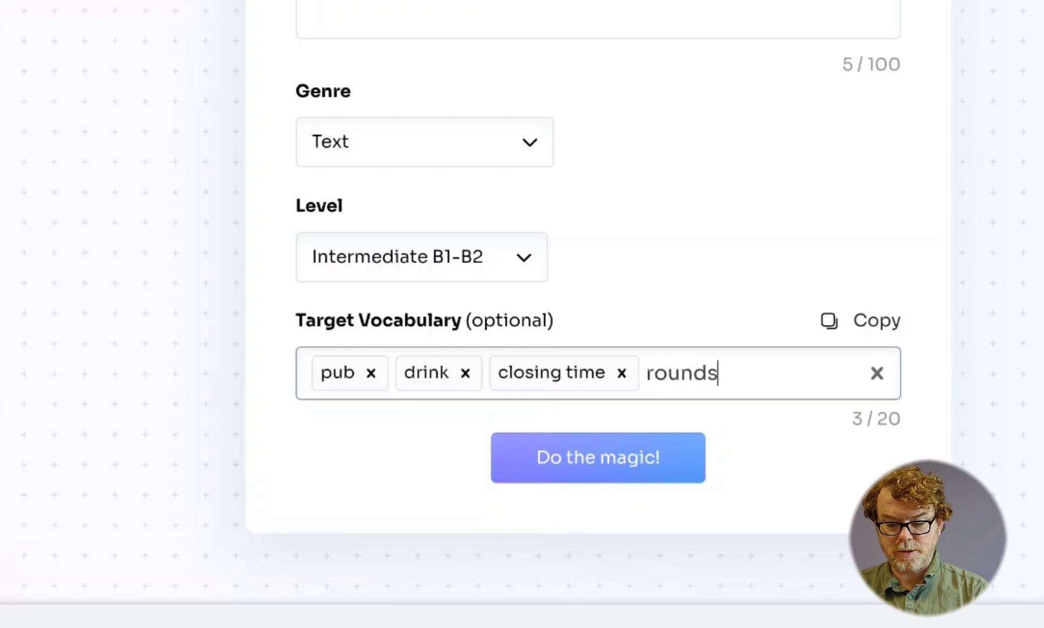
pyautogui.press('Return')
# - Add "lager" and "stout" as separate target vocabulary words, clearing the stray autocompleted text
pyautogui.write('I am')
pyautogui.press('BackSpace')
pyautogui.press('BackSpace')
pyautogui.press('BackSpace')
pyautogui.press('BackSpace')
pyautogui.press('BackSpace')
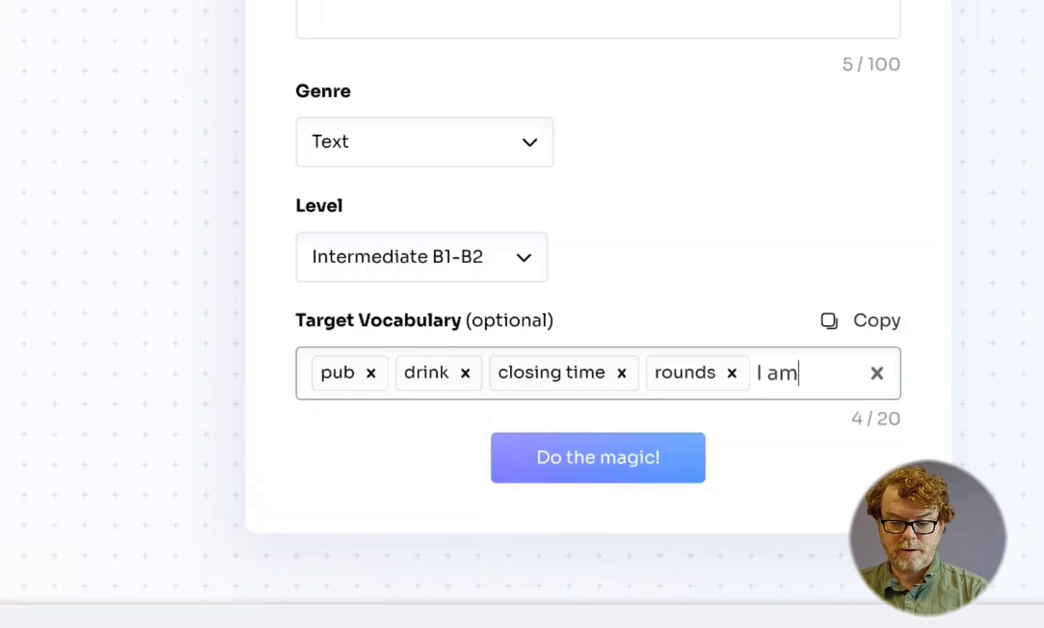
pyautogui.write('lager')
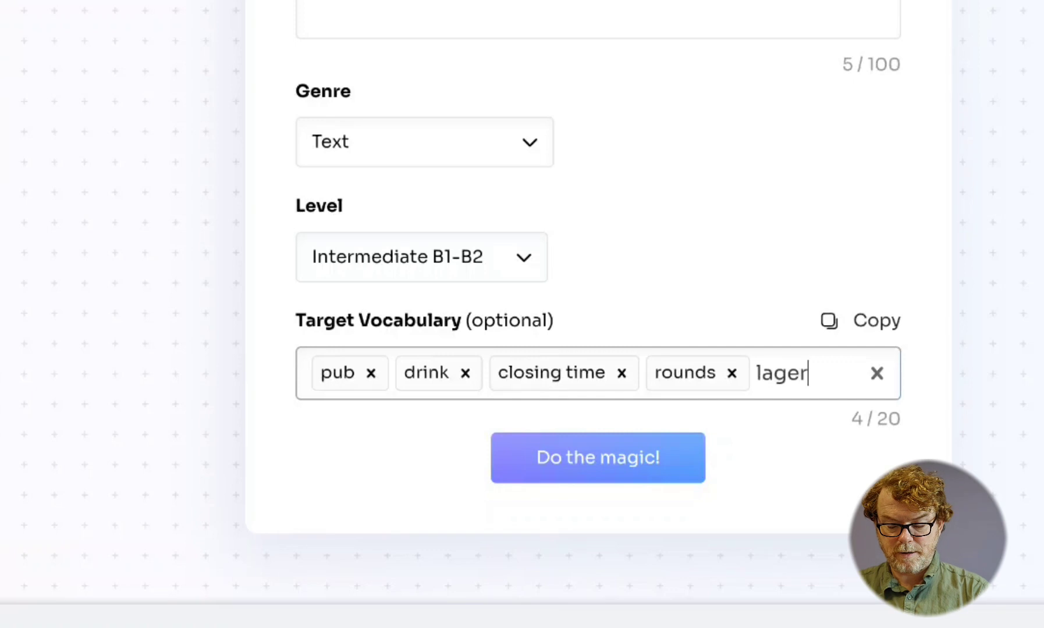
pyautogui.press('Return')
pyautogui.write('I am')
pyautogui.press('BackSpace')
pyautogui.press('BackSpace')
pyautogui.press('BackSpace')
pyautogui.press('BackSpace')
pyautogui.press('BackSpace')
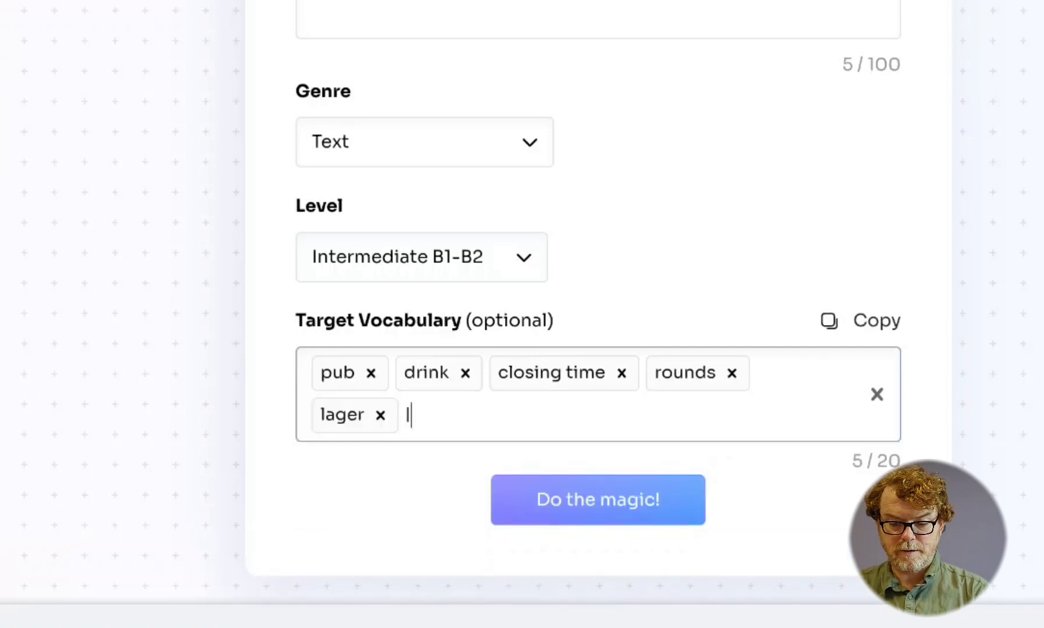
pyautogui.write('stout')
pyautogui.press('Return')
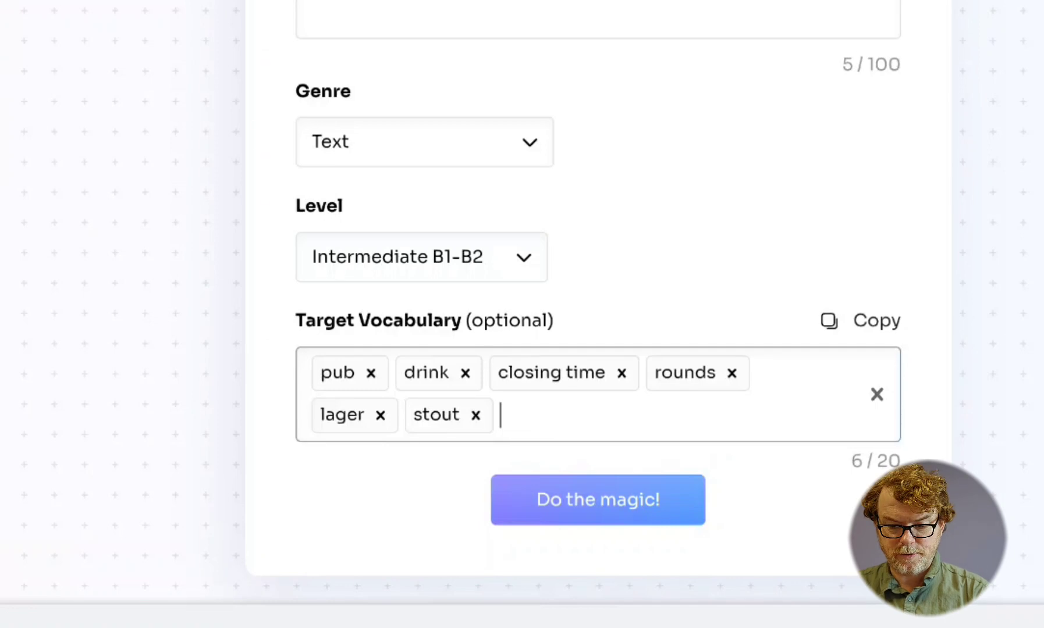
# - Add "bar" to the target vocabulary, clear the stray autocompleted text, and generate the text
pyautogui.write('bar')
pyautogui.press('Return')
pyautogui.write('I am')
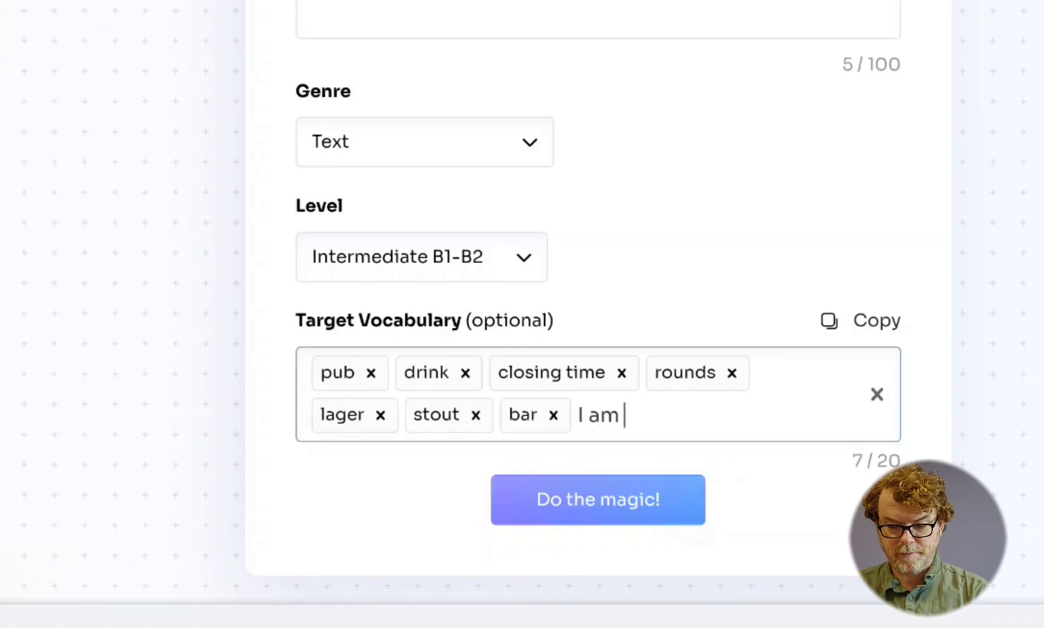
pyautogui.press('BackSpace')
pyautogui.press('BackSpace')
pyautogui.press('BackSpace')
pyautogui.press('BackSpace')
pyautogui.press('BackSpace')
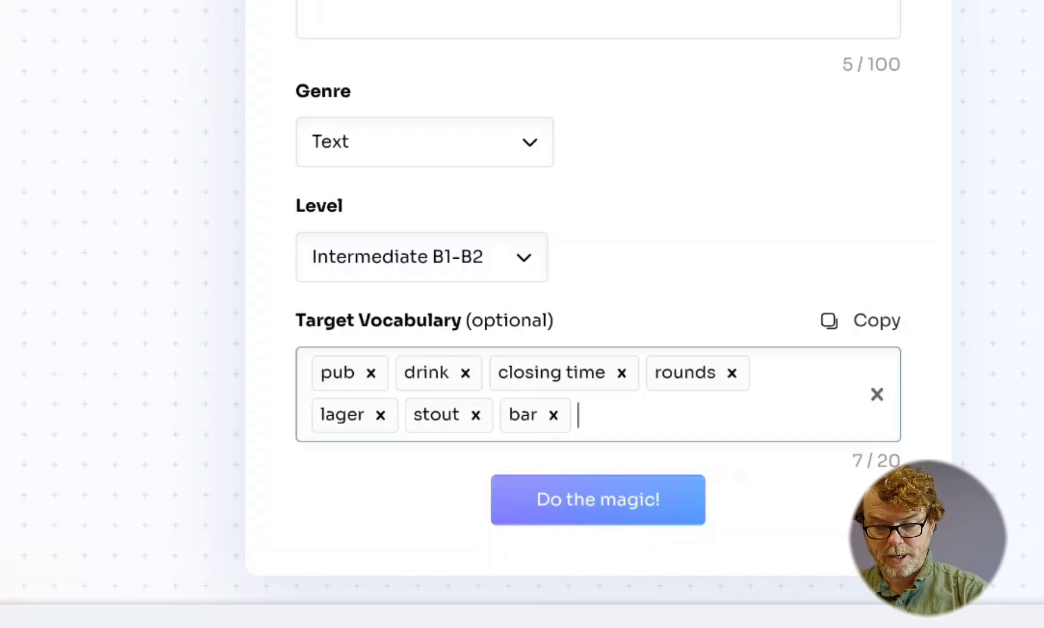
pyautogui.click(548, 507)
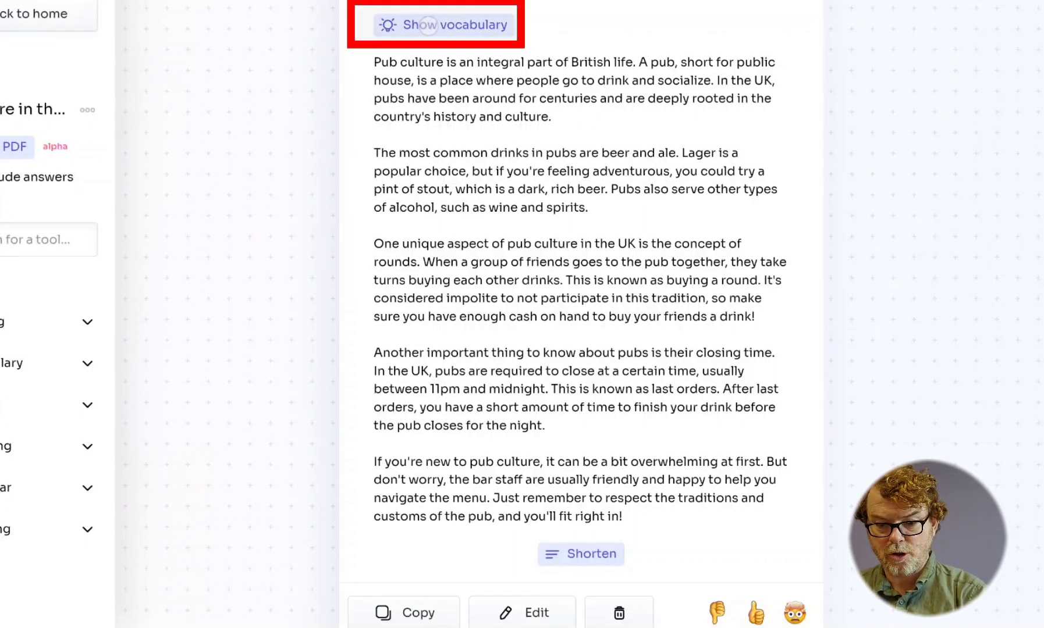
# - Highlight the target vocabulary in the generated pub culture text, and hide the highlighting again
pyautogui.click(429, 26)
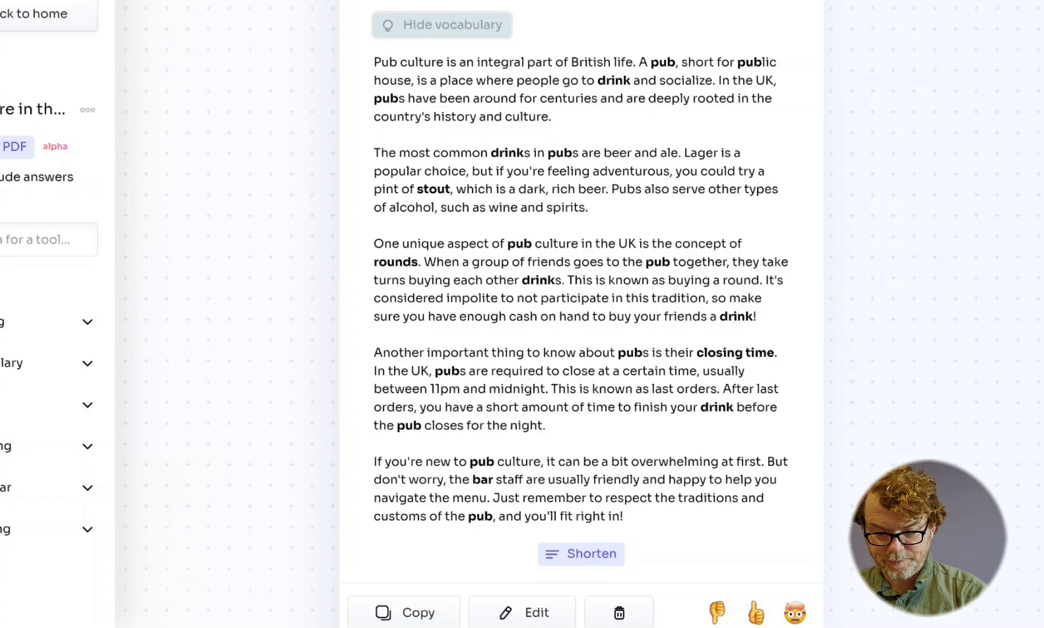
pyautogui.click(418, 21)
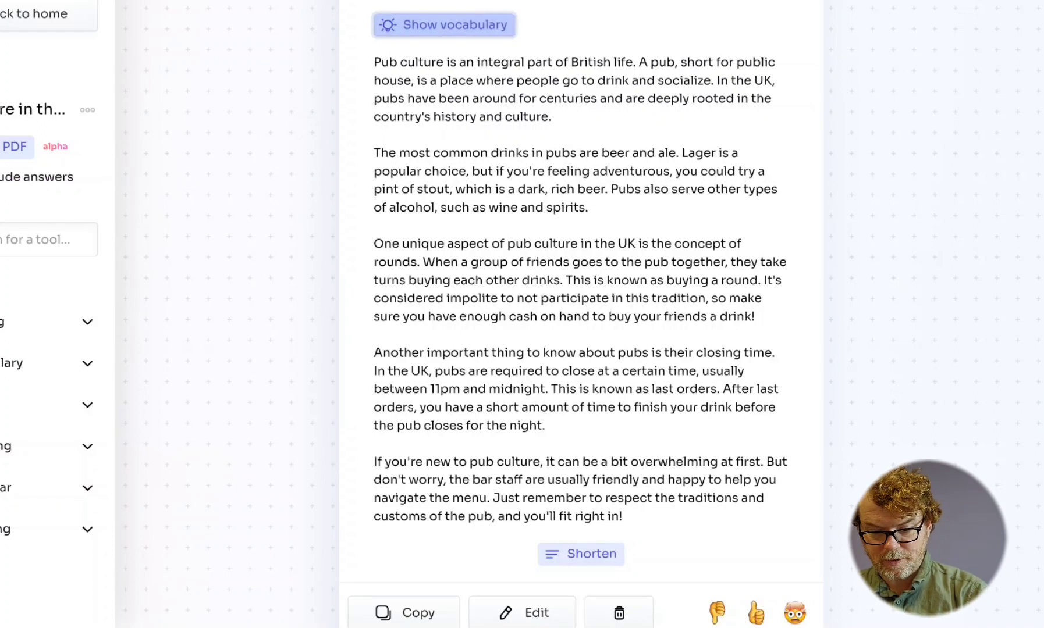
pyautogui.scroll(-3, 580, 314)
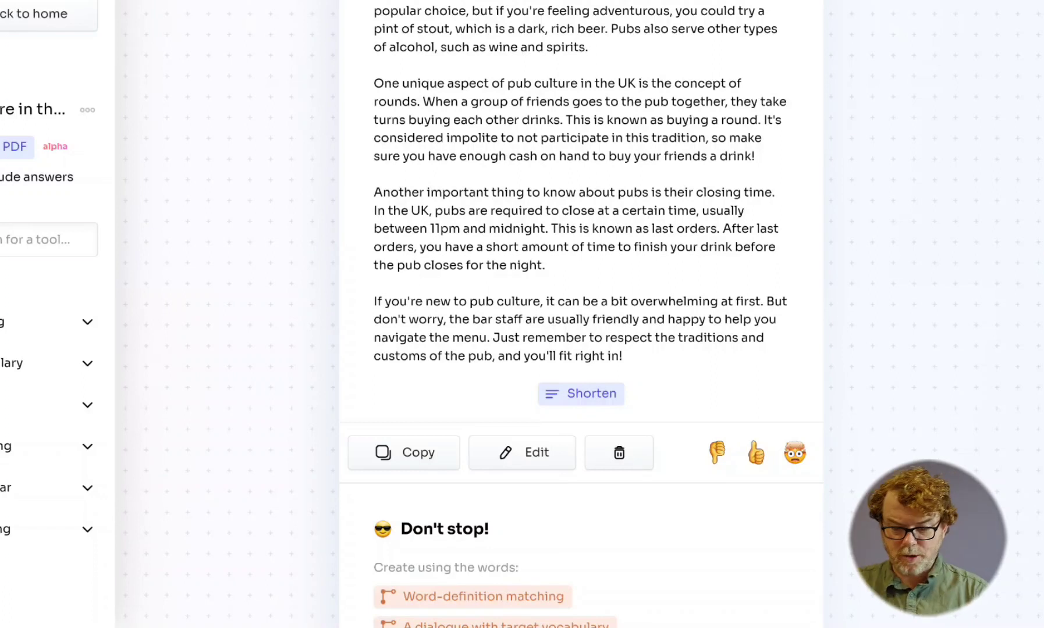
pyautogui.scroll(2, 731, 348)
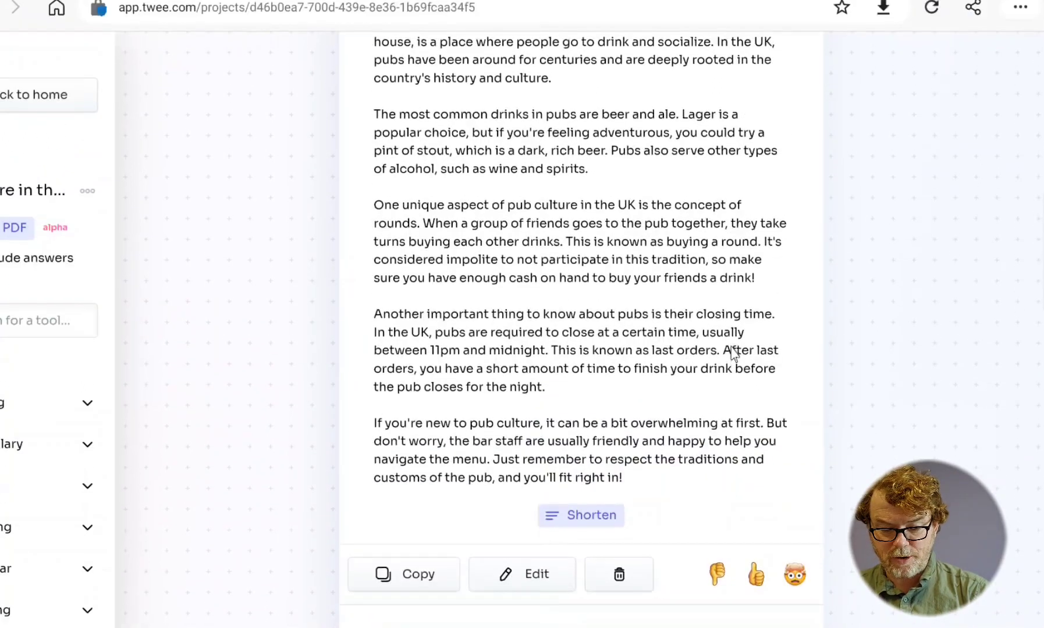
# - Dismiss the notification and generate a word-definition matching exercise from the text's seven target words
pyautogui.scroll(-4, 730, 348)
pyautogui.scroll(-1, 730, 352)
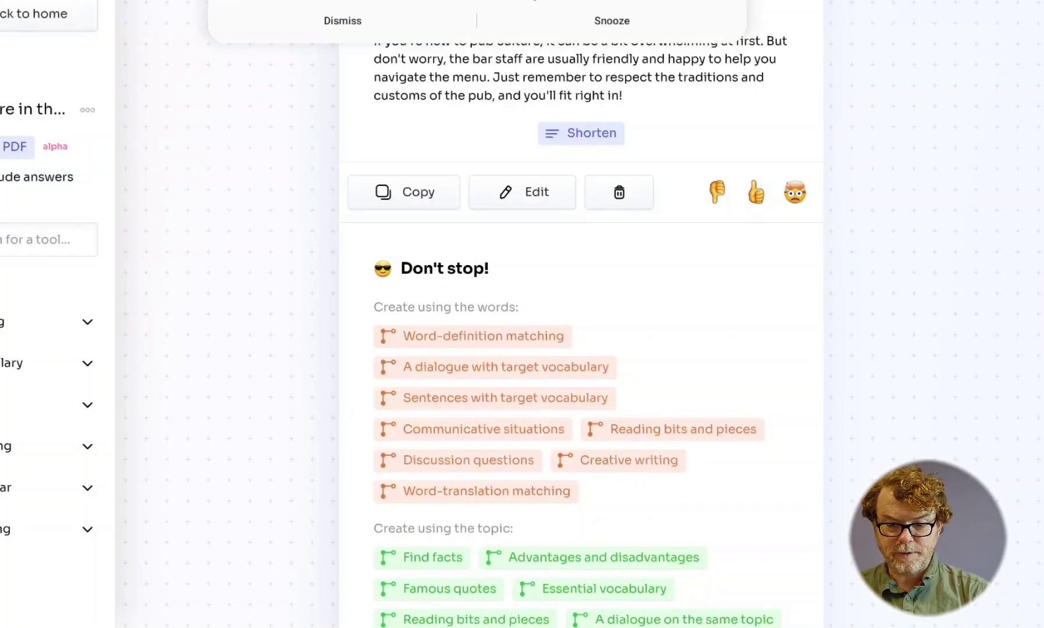
pyautogui.click(343, 23)
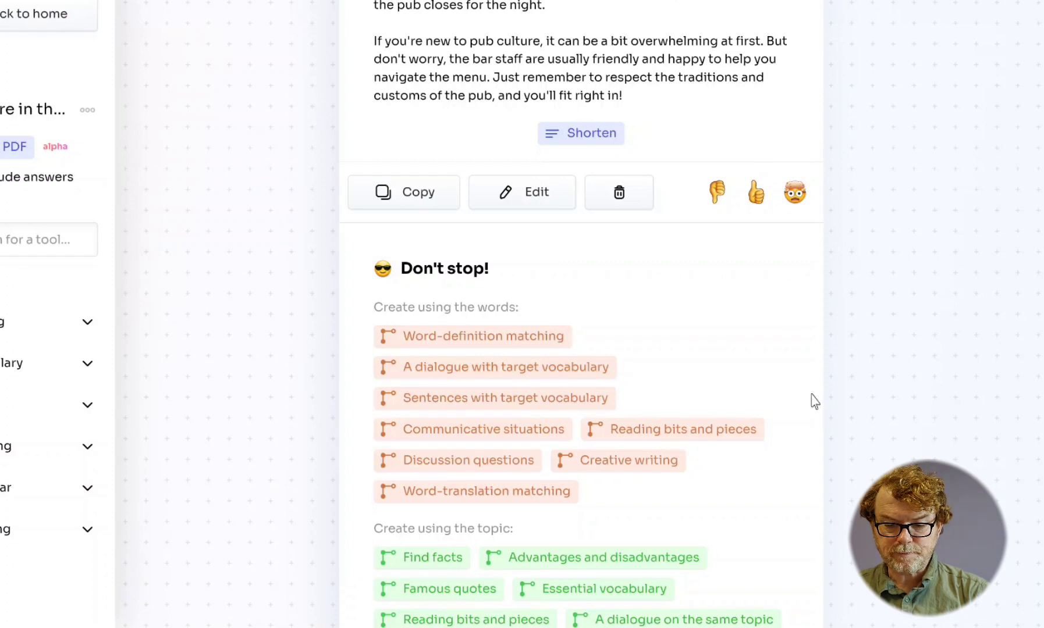
pyautogui.scroll(-3, 898, 415)
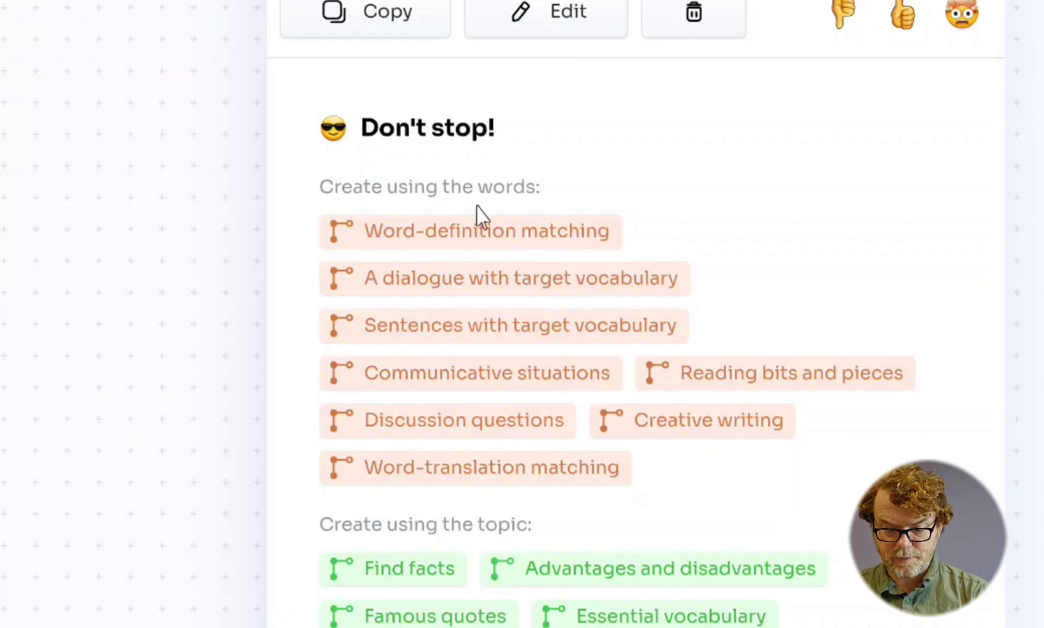
pyautogui.click(491, 242)
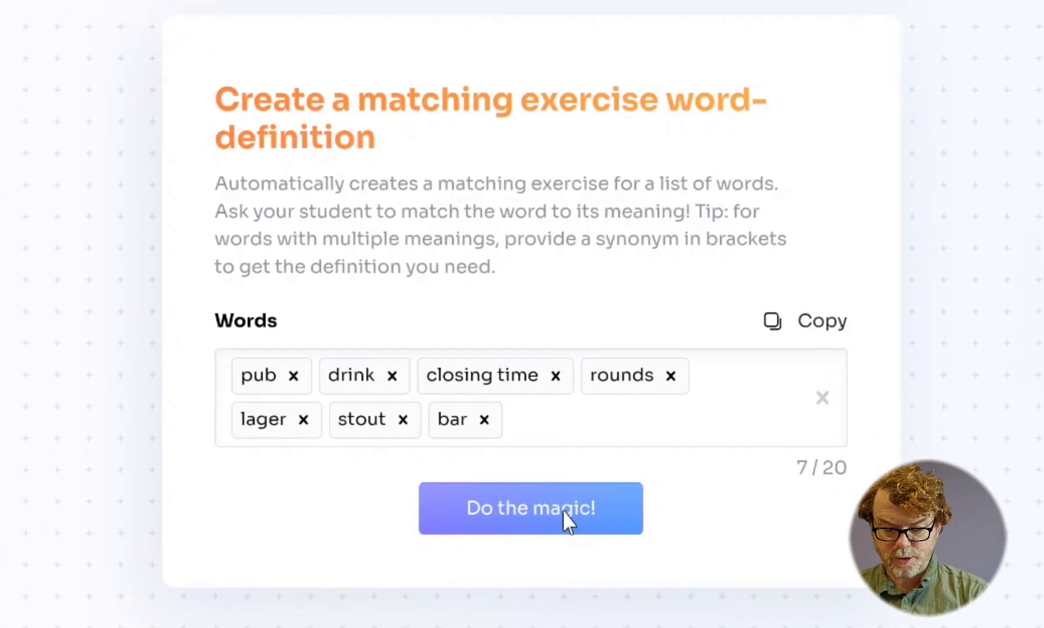
pyautogui.click(567, 521)
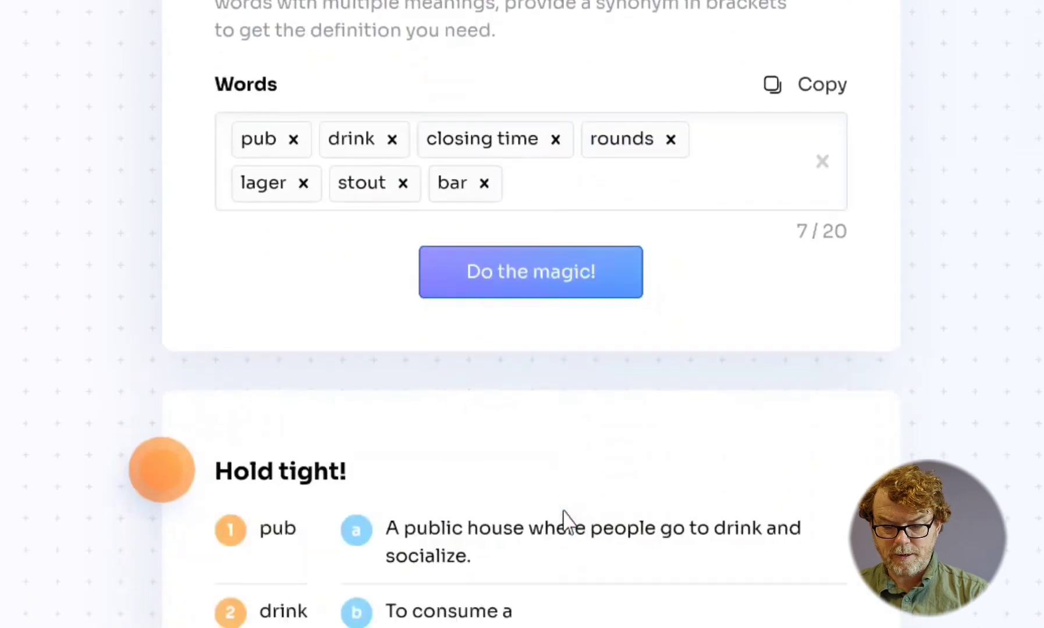
# - Examine the generated word-definition matching exercise, including its mixed definitions and the list of correct answers
pyautogui.scroll(5, 564, 518)
pyautogui.scroll(-6, 564, 507)
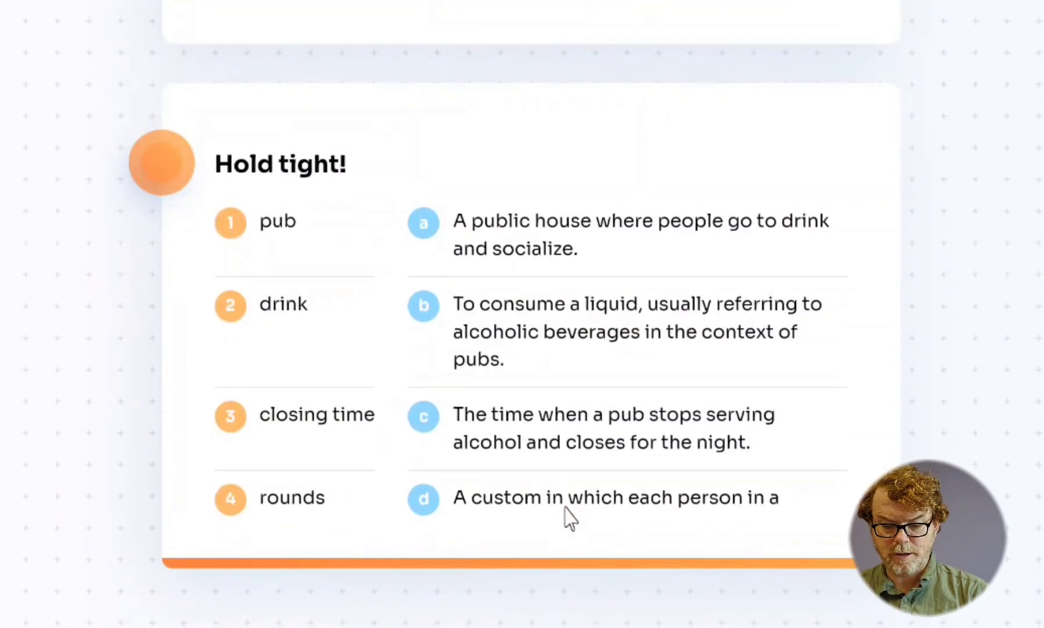
pyautogui.scroll(-5, 570, 521)
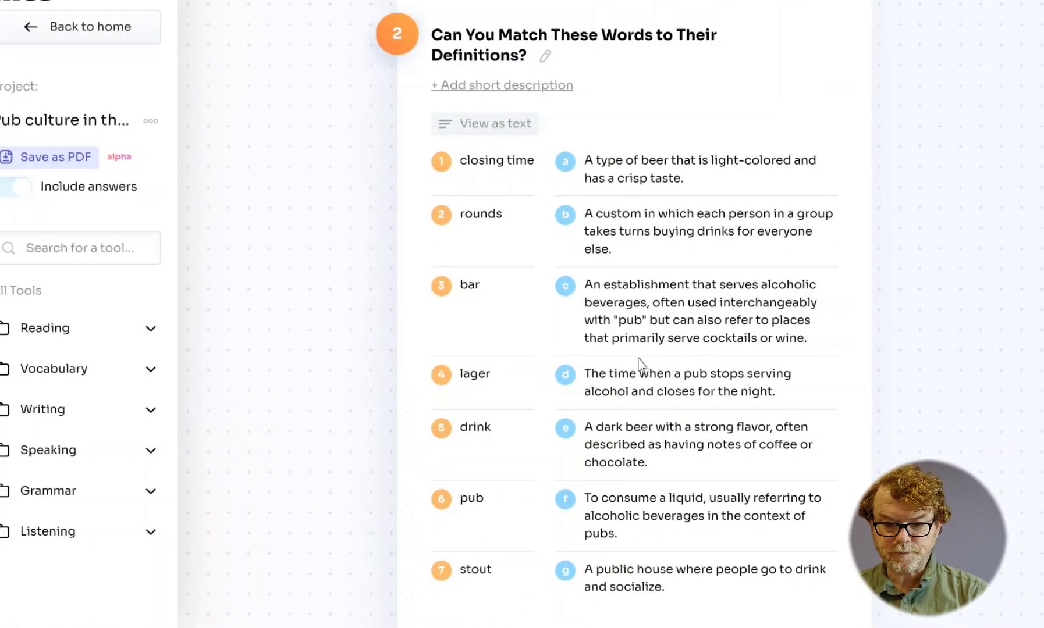
pyautogui.scroll(-2, 650, 124)
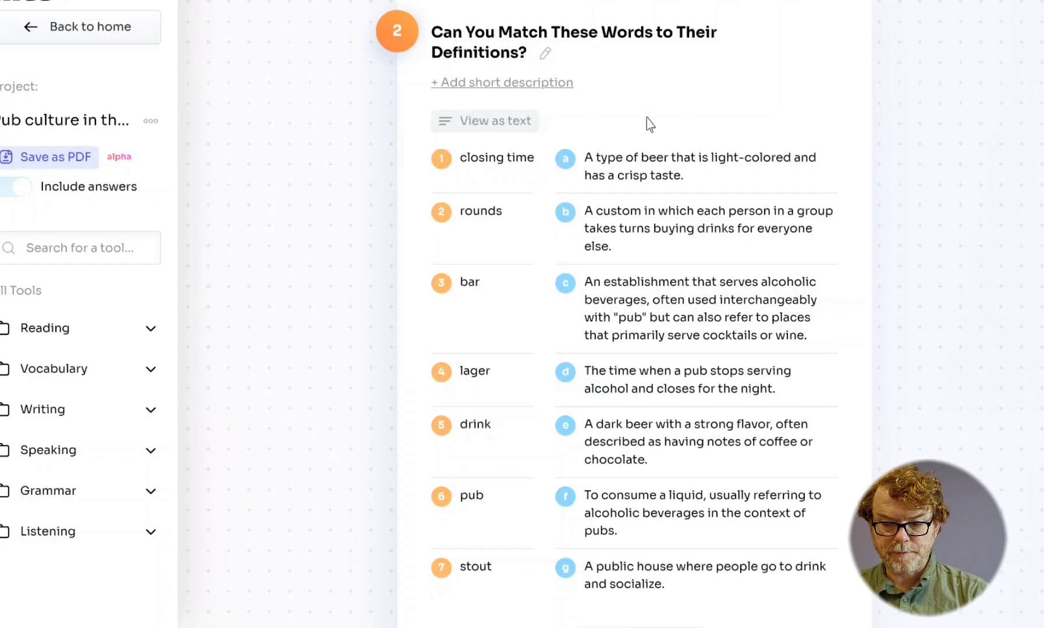
pyautogui.scroll(3, 650, 124)
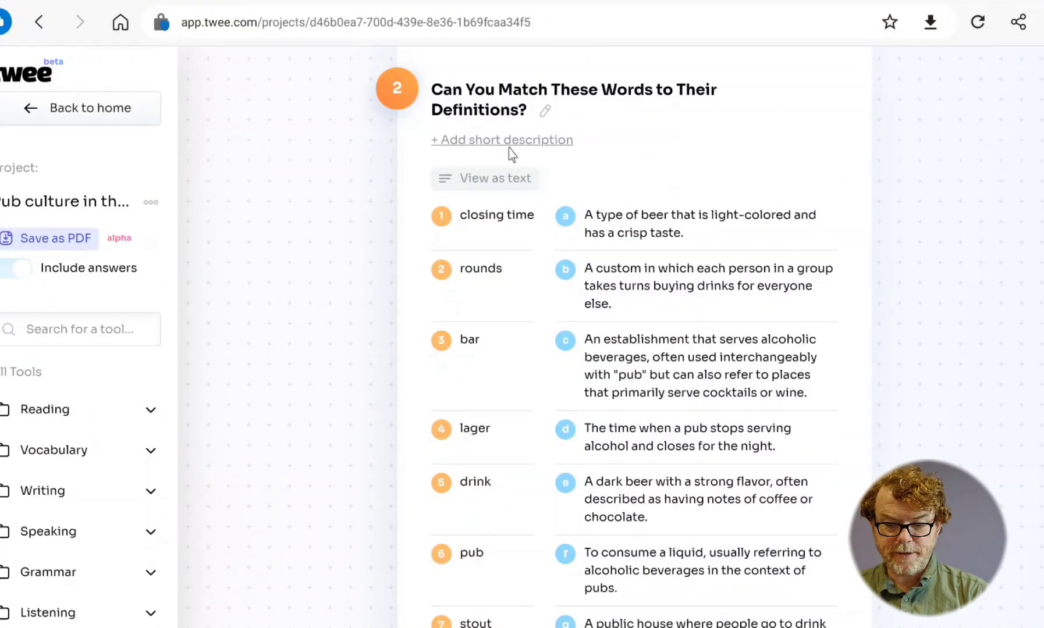
pyautogui.scroll(-3, 677, 202)
pyautogui.scroll(-1, 677, 202)
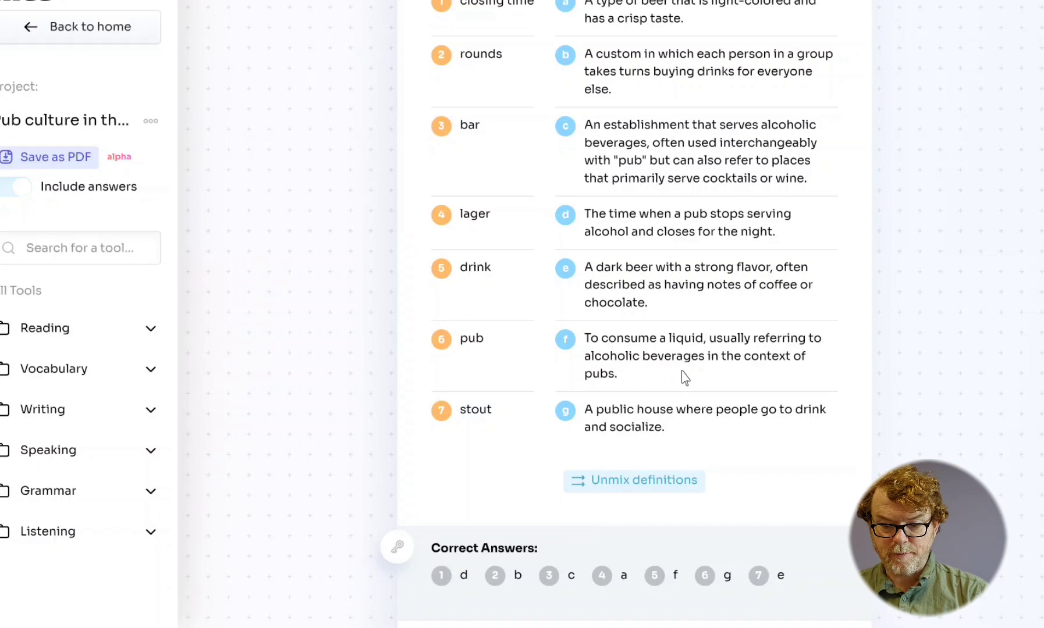
pyautogui.scroll(1, 712, 341)
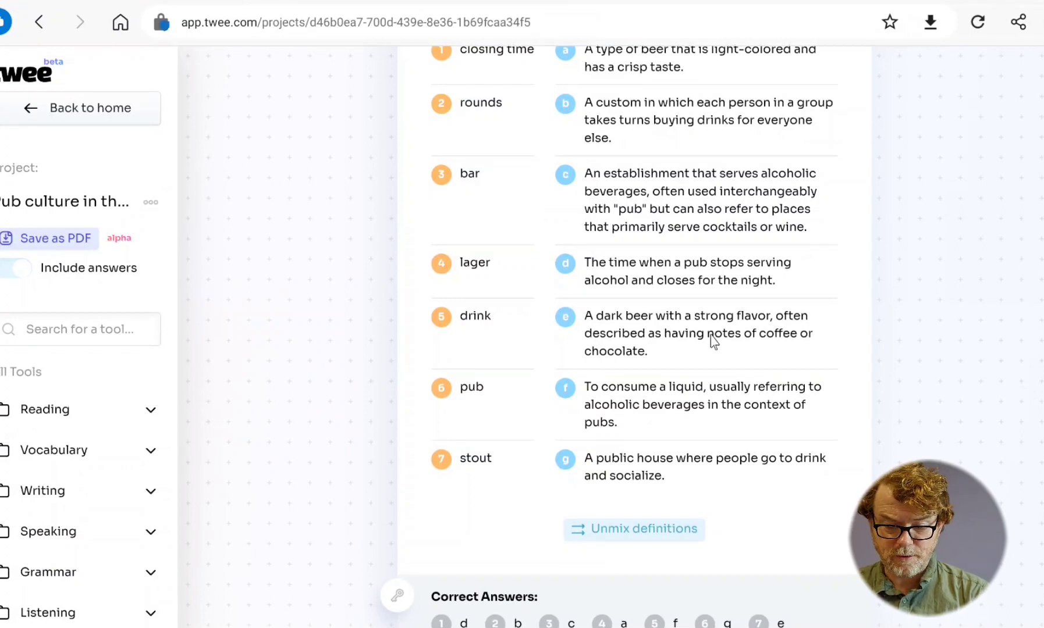
pyautogui.scroll(-1, 713, 344)
pyautogui.scroll(-3, 728, 400)
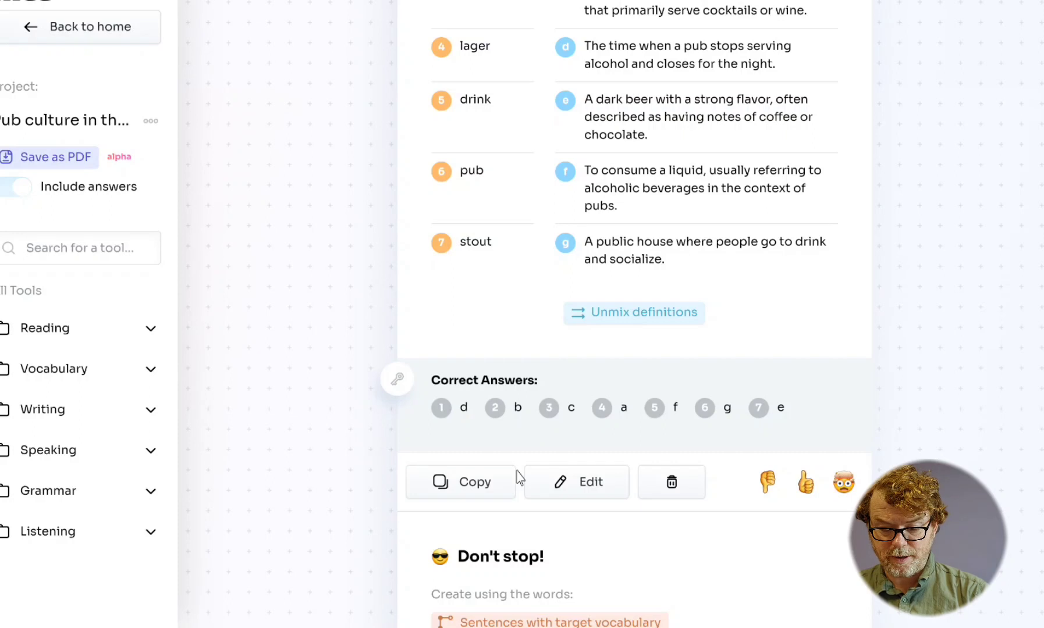
# - Generate a list of sentences with the same target vocabulary at the Simple level
pyautogui.scroll(-3, 664, 433)
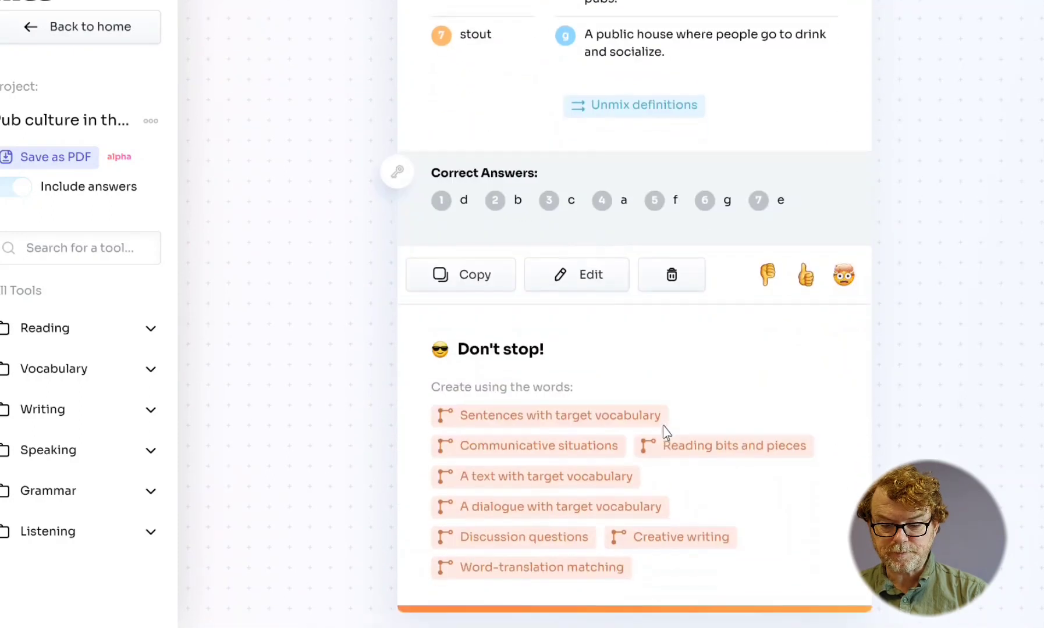
pyautogui.scroll(-3, 666, 433)
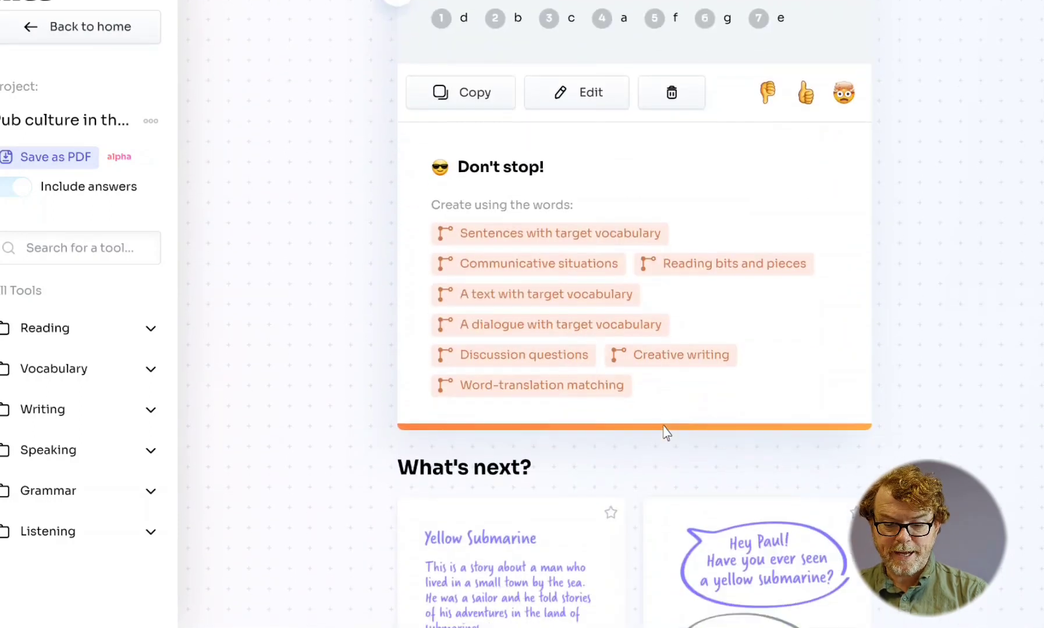
pyautogui.scroll(-1, 666, 433)
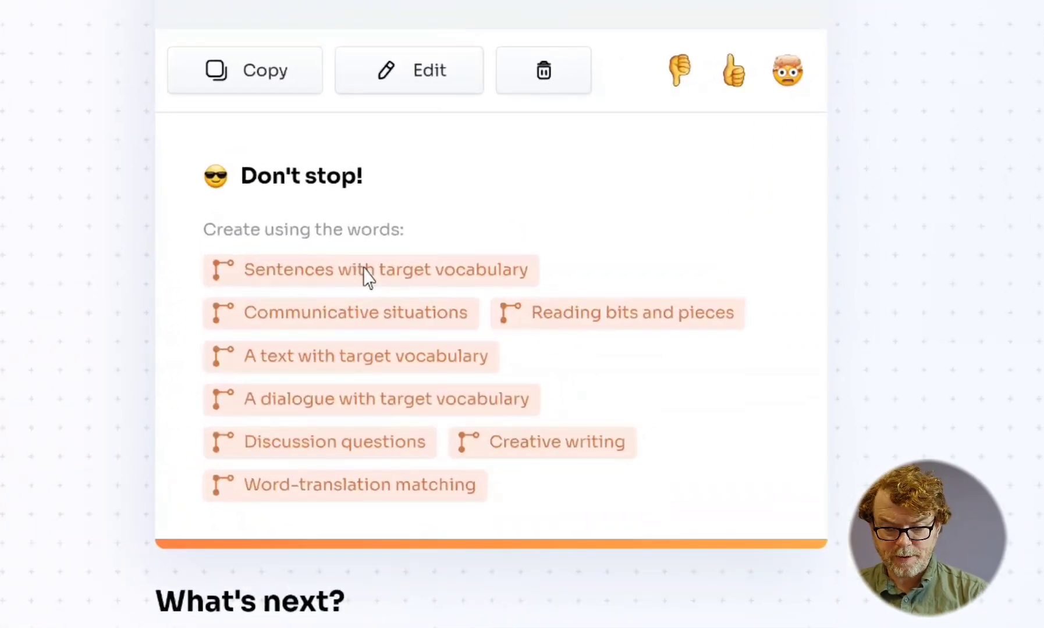
pyautogui.click(363, 269)
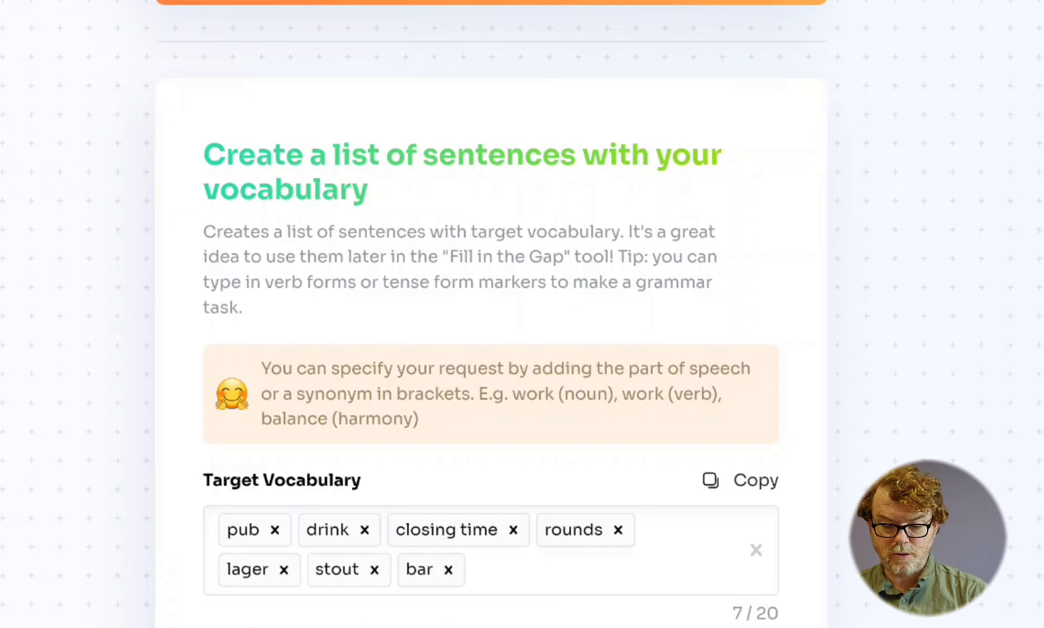
pyautogui.scroll(-4, 491, 349)
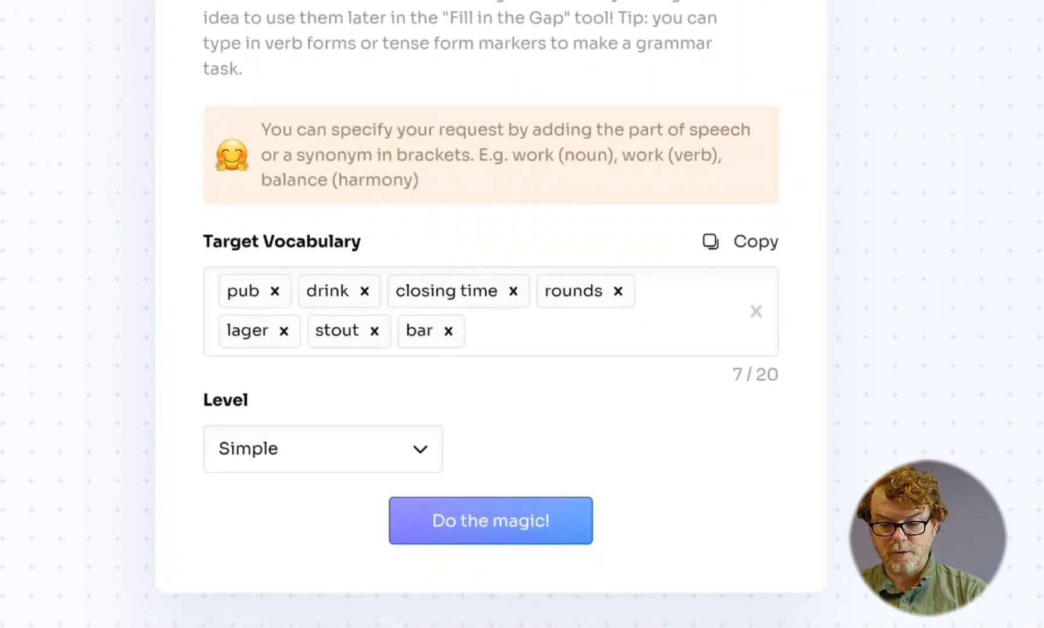
pyautogui.scroll(-8, 490, 314)
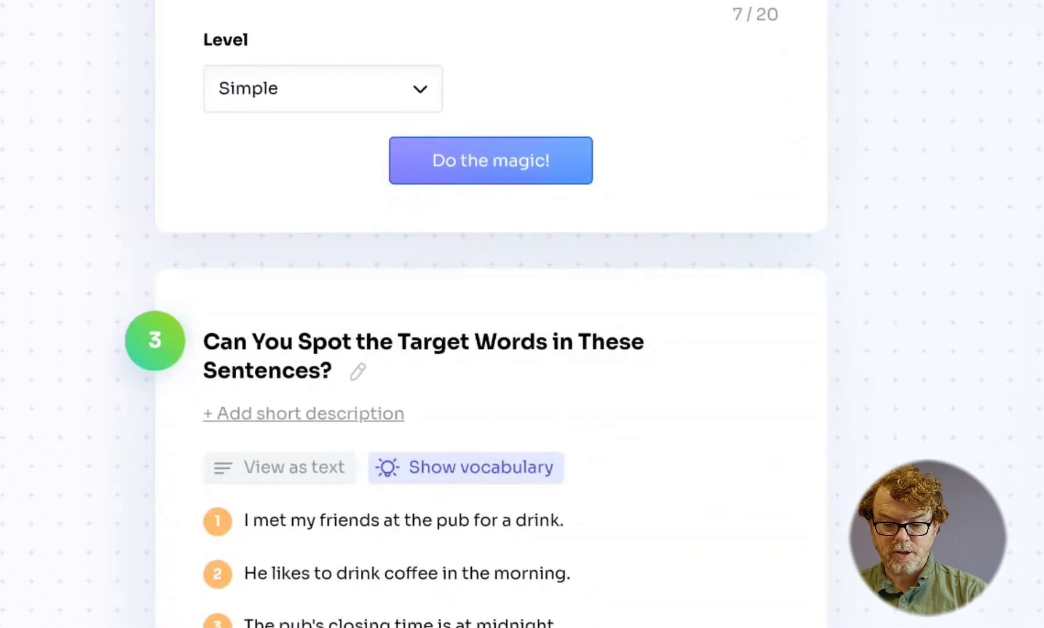
# - Create a fill-in-the-gap exercise from the generated sentences, keeping the target vocabulary words selected as gaps
pyautogui.scroll(-2, 460, 337)
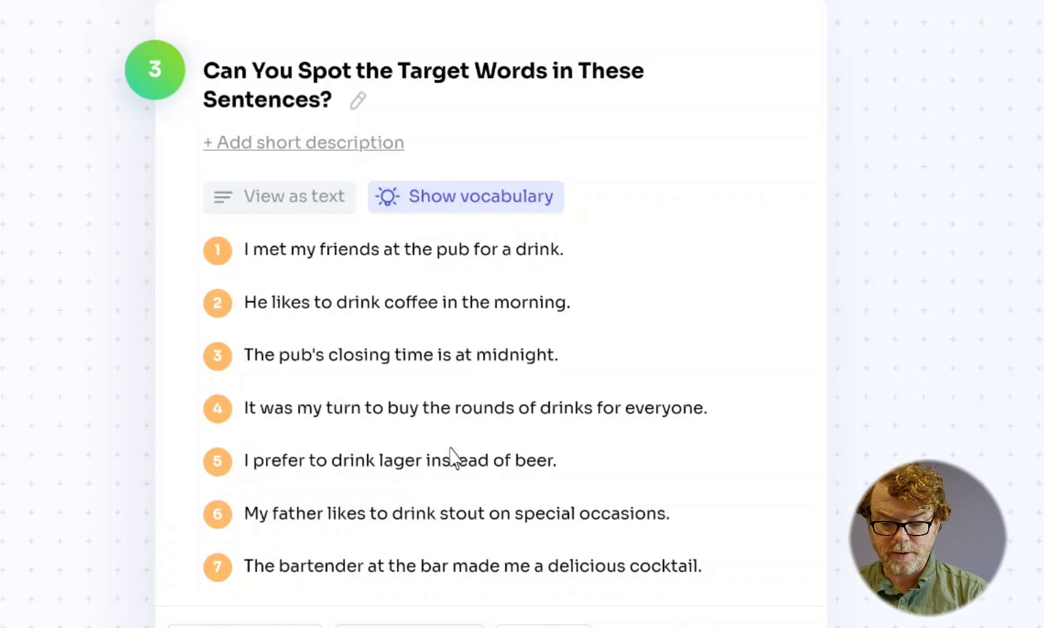
pyautogui.scroll(-7, 453, 457)
pyautogui.scroll(-1, 453, 457)
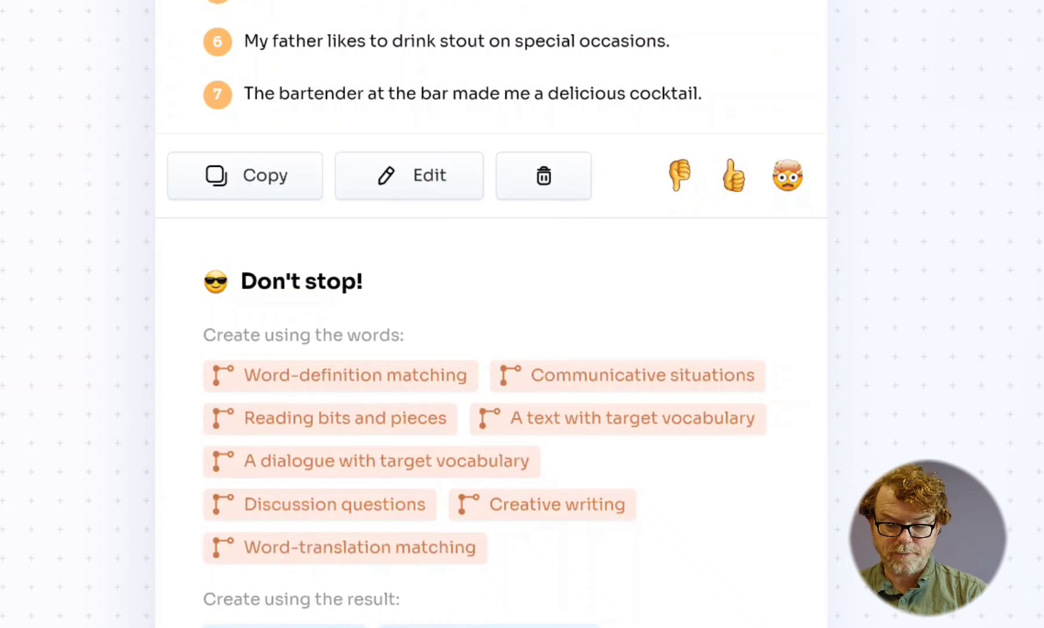
pyautogui.click(285, 627)
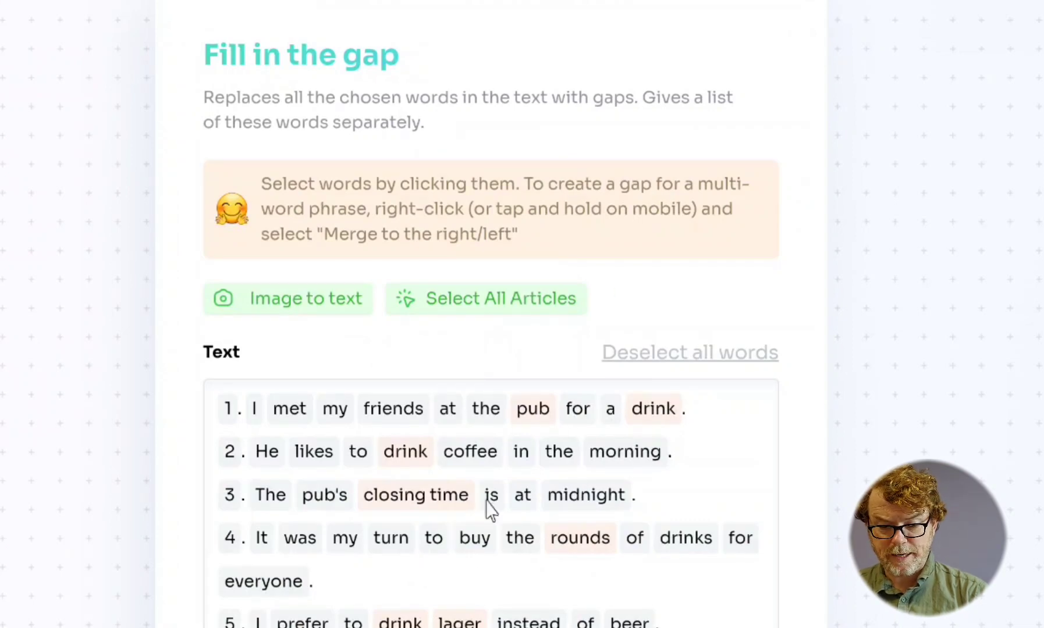
pyautogui.scroll(-3, 419, 568)
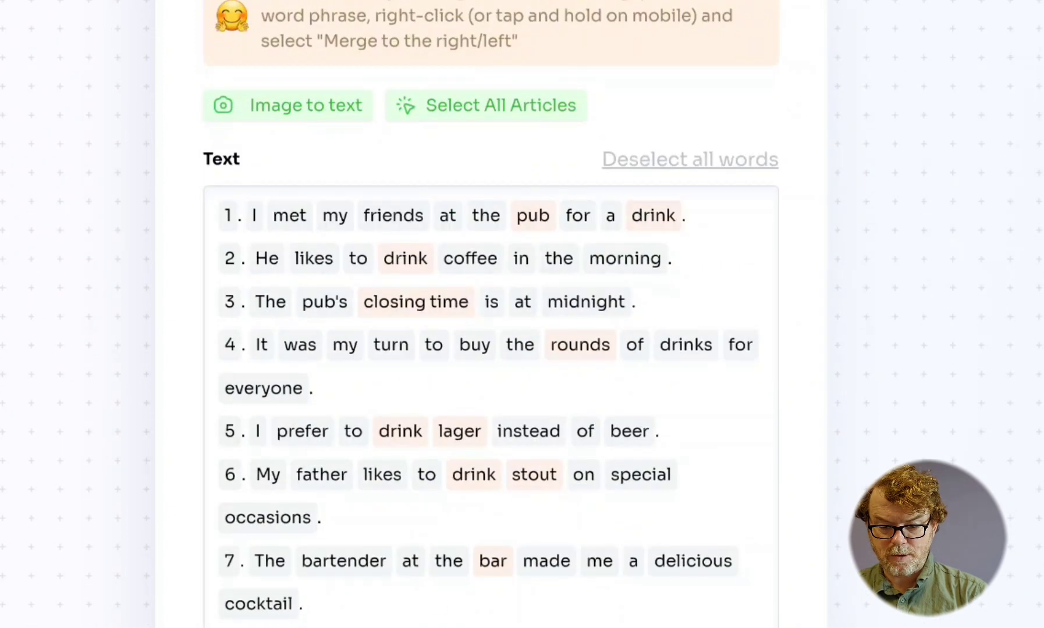
pyautogui.scroll(-12, 469, 305)
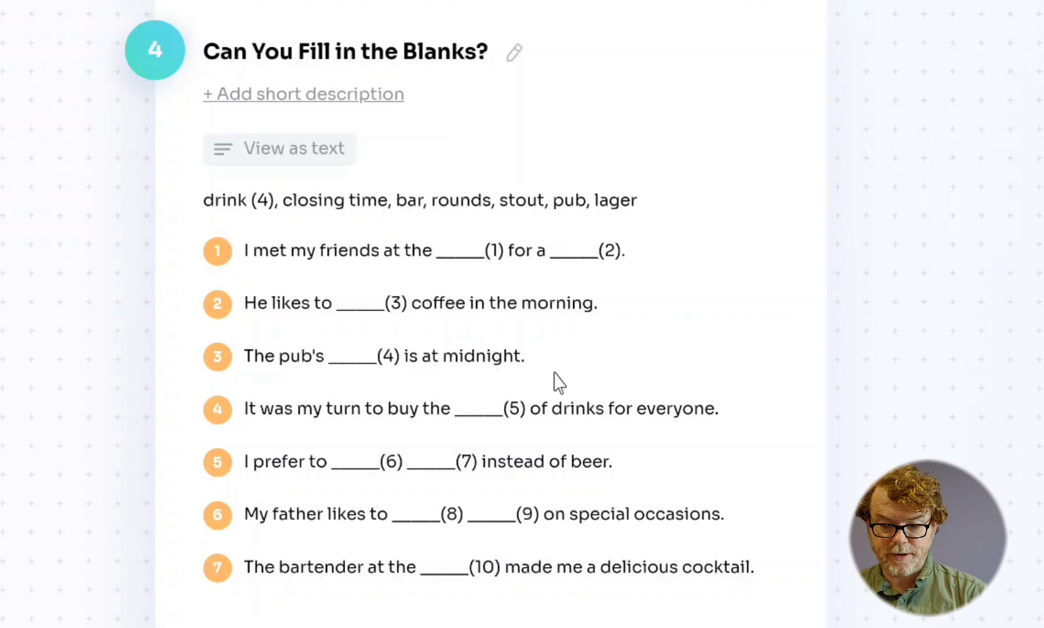
pyautogui.scroll(2, 705, 414)
pyautogui.scroll(-5, 705, 415)
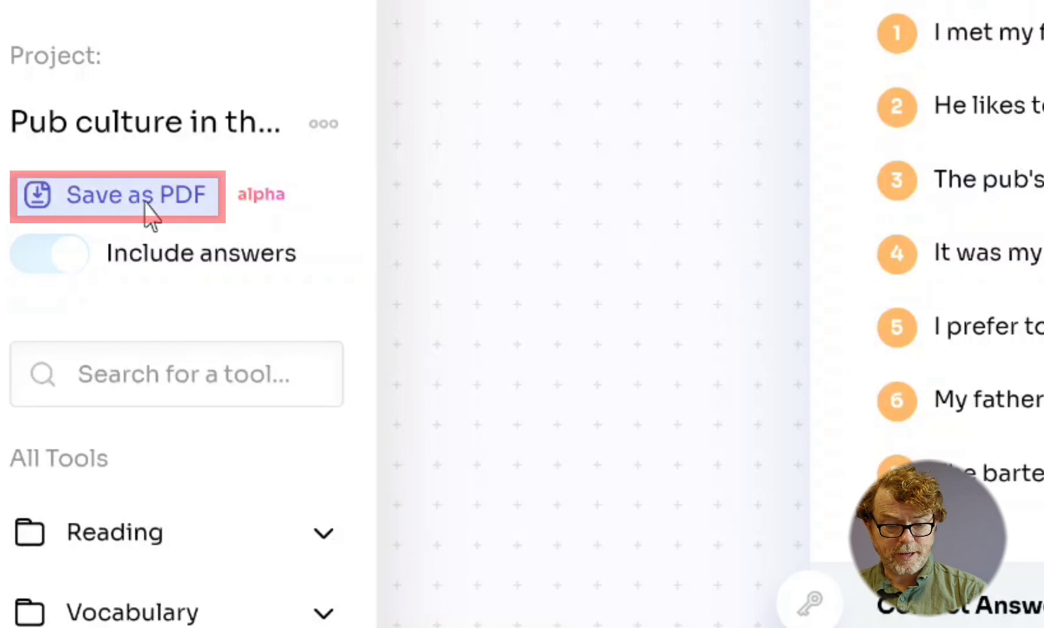
# - Save the pub culture project as a PDF with the answers included, and open the downloaded file
pyautogui.click(26, 259)
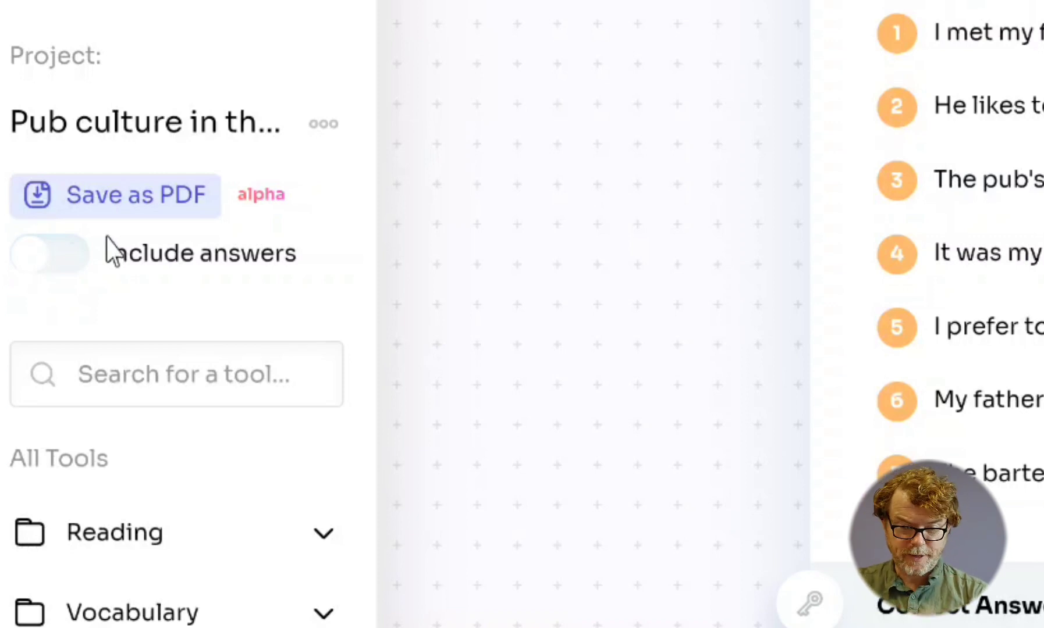
pyautogui.click(72, 264)
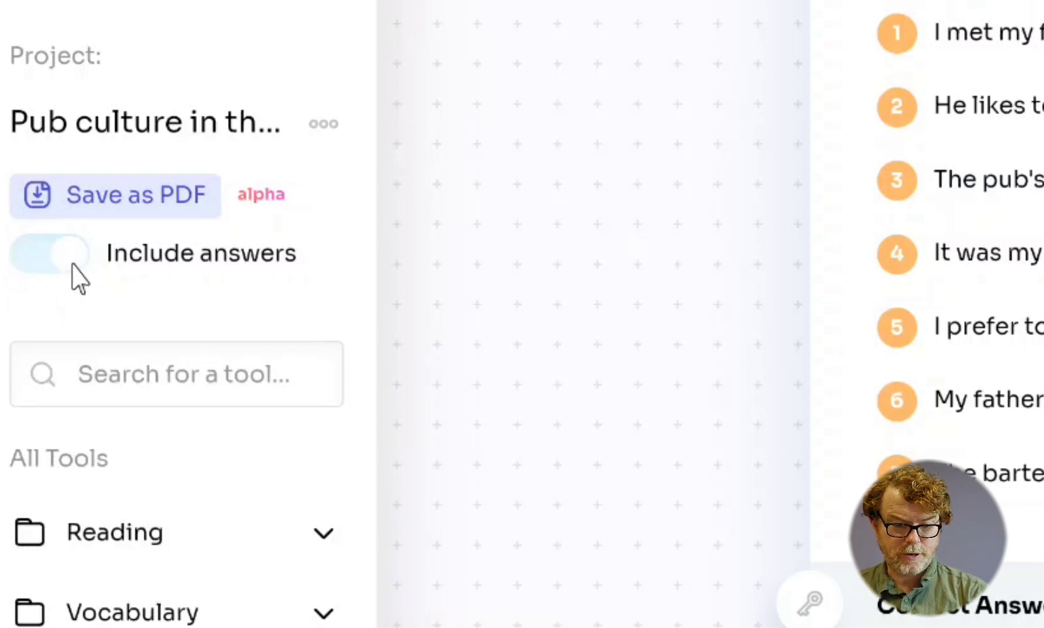
pyautogui.click(149, 200)
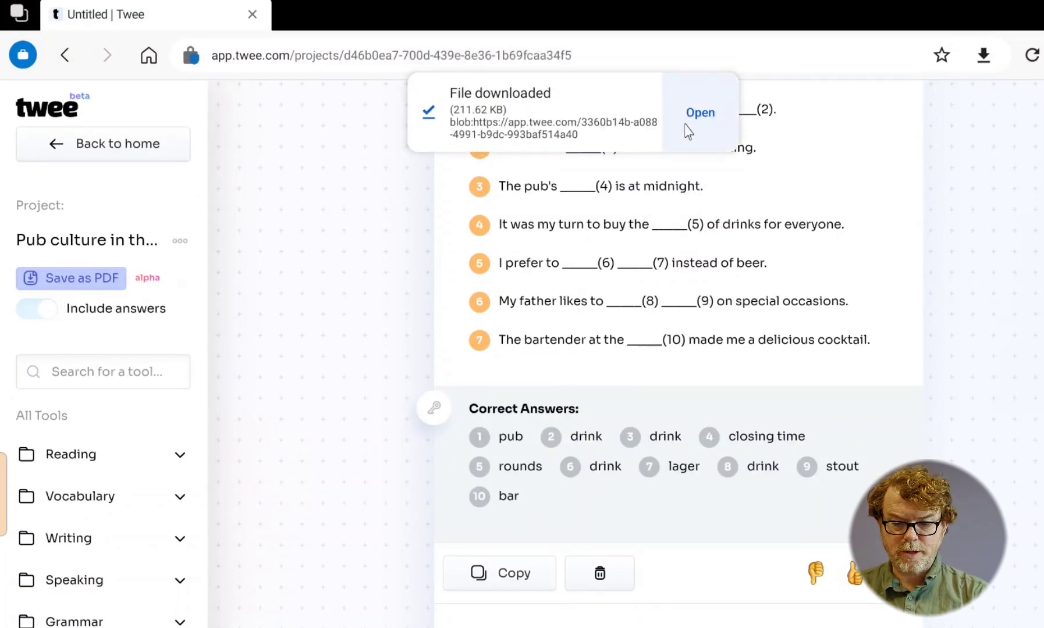
pyautogui.click(696, 120)
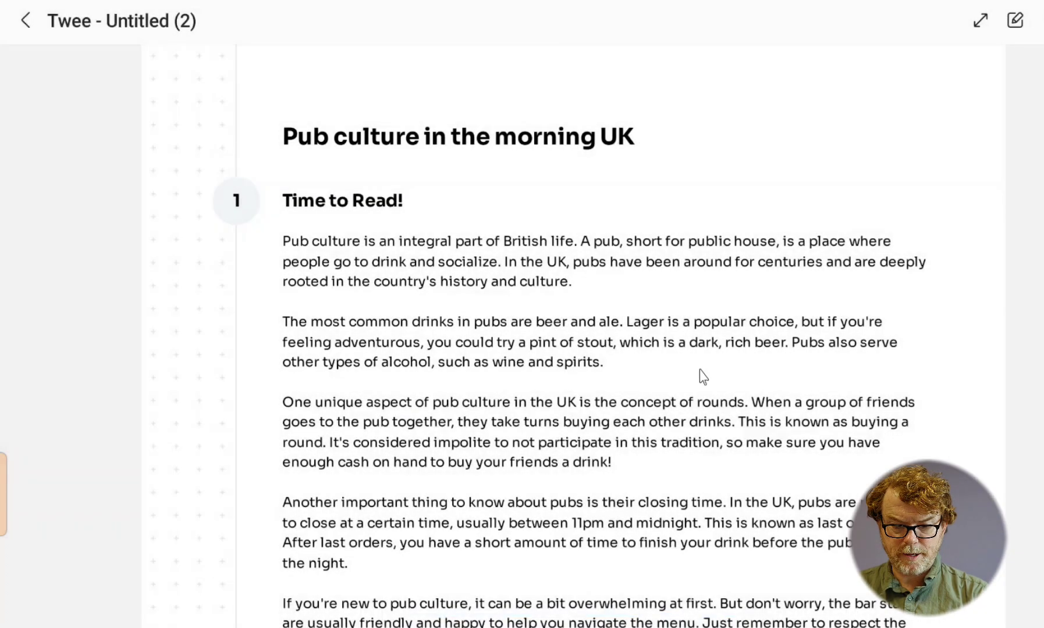
# - Review the whole PDF worksheet, from the reading text through the matching, sentence and gap-fill exercises to the answer key
pyautogui.scroll(-8, 702, 377)
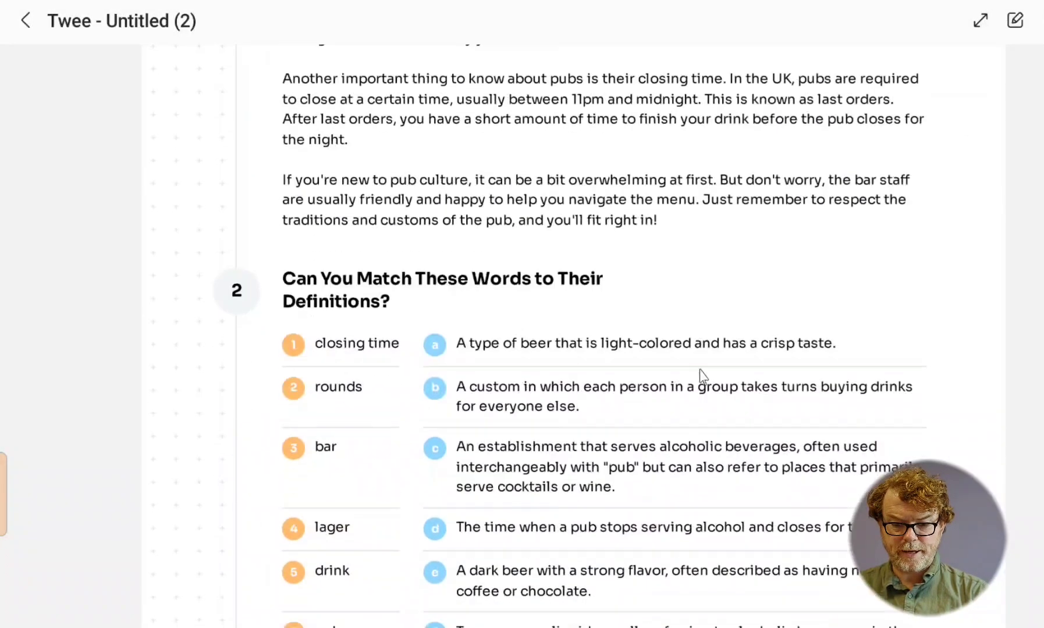
pyautogui.scroll(-8, 703, 377)
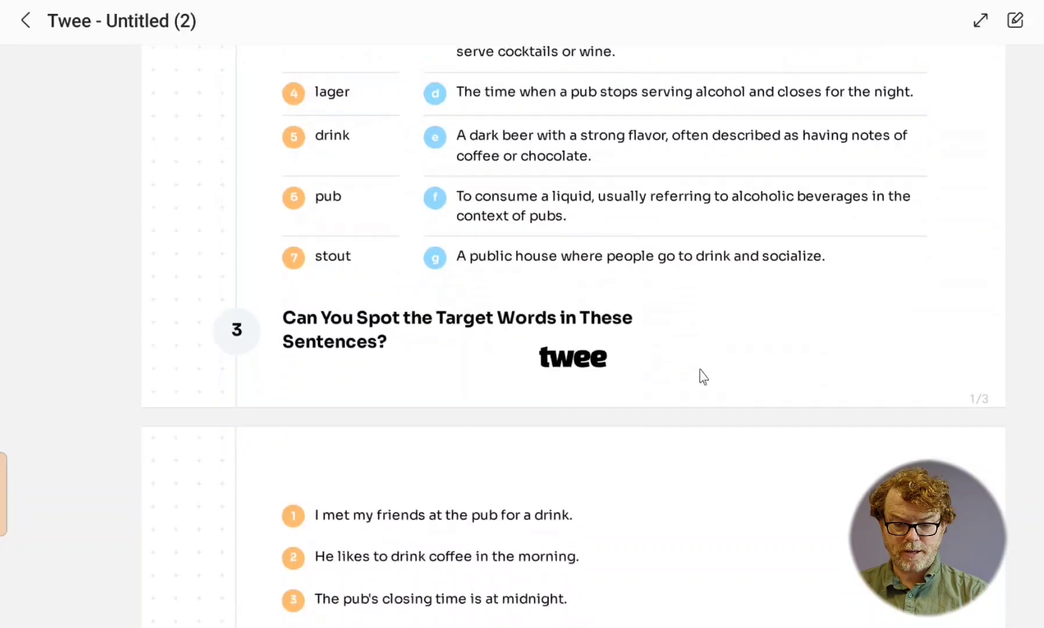
pyautogui.scroll(-11, 703, 377)
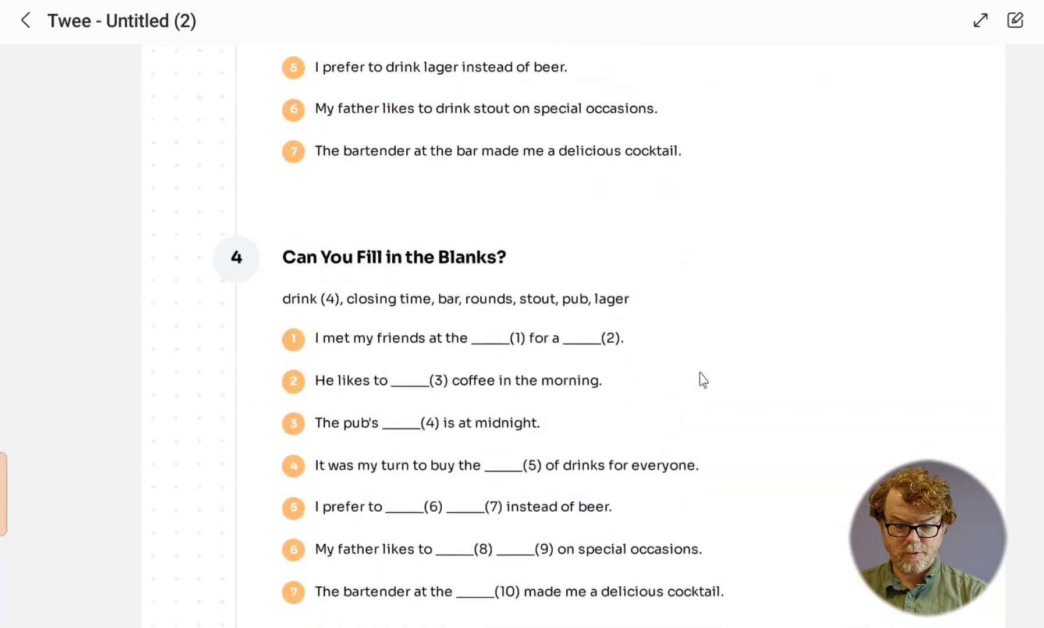
pyautogui.scroll(-3, 702, 379)
pyautogui.scroll(6, 703, 379)
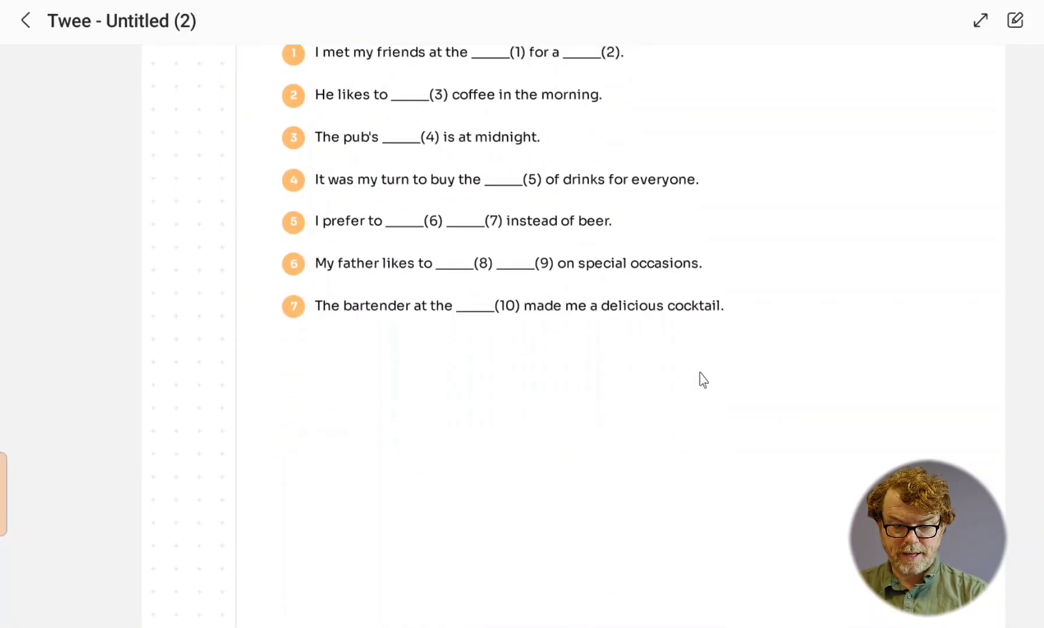
pyautogui.scroll(-5, 703, 379)
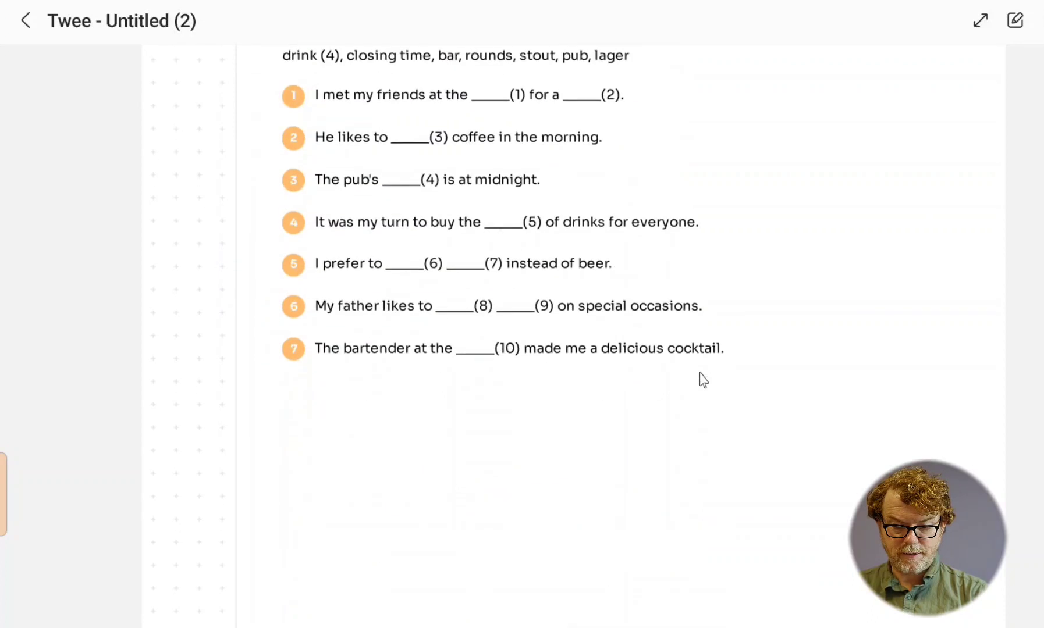
pyautogui.scroll(-14, 703, 380)
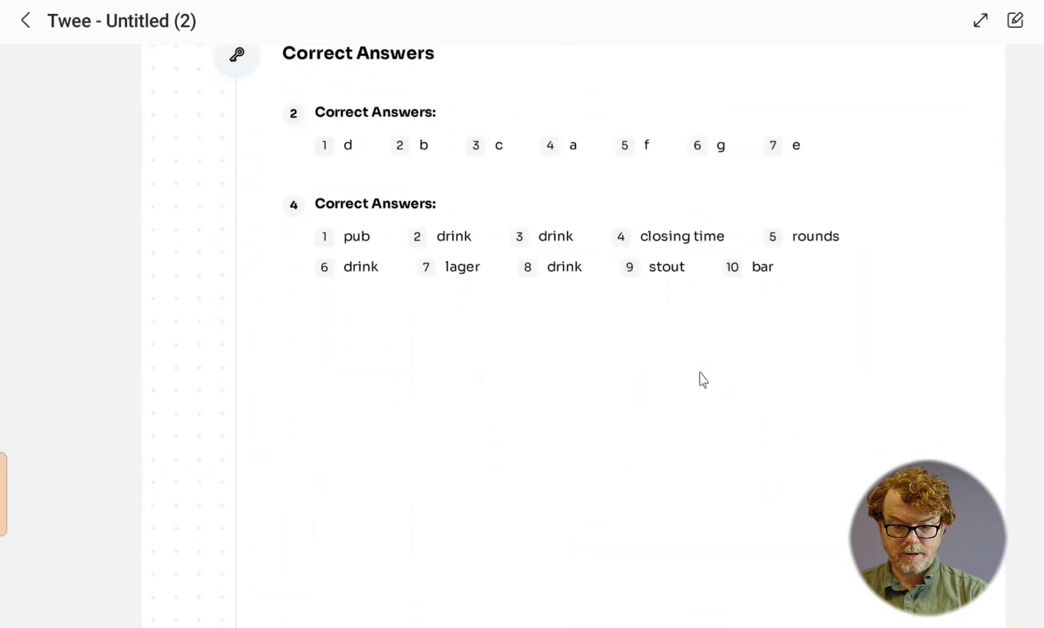
pyautogui.scroll(-4, 703, 379)
pyautogui.scroll(7, 703, 379)
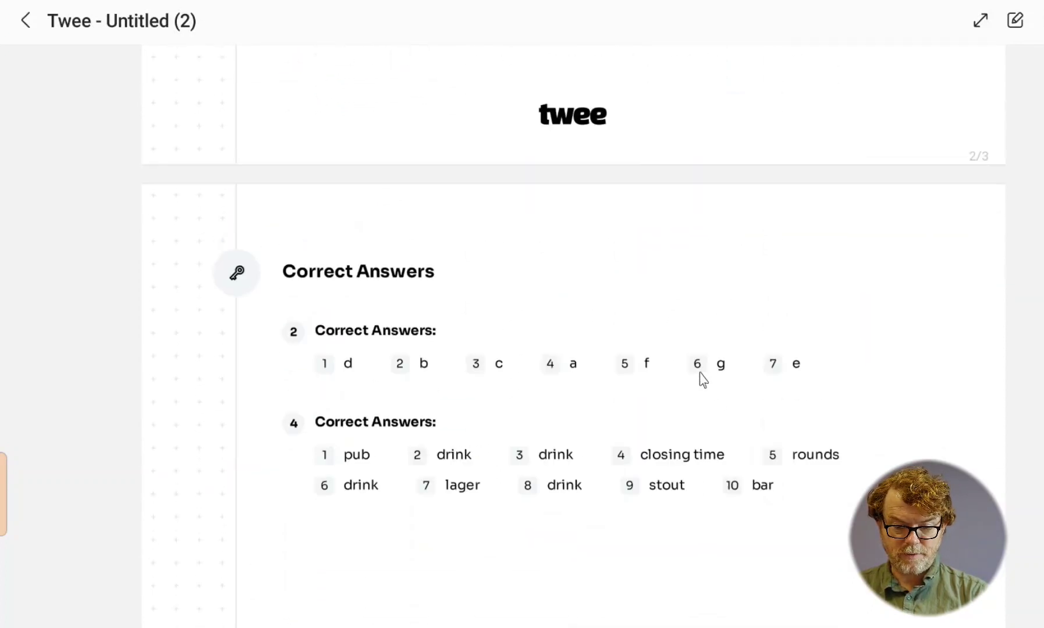
pyautogui.scroll(20, 702, 379)
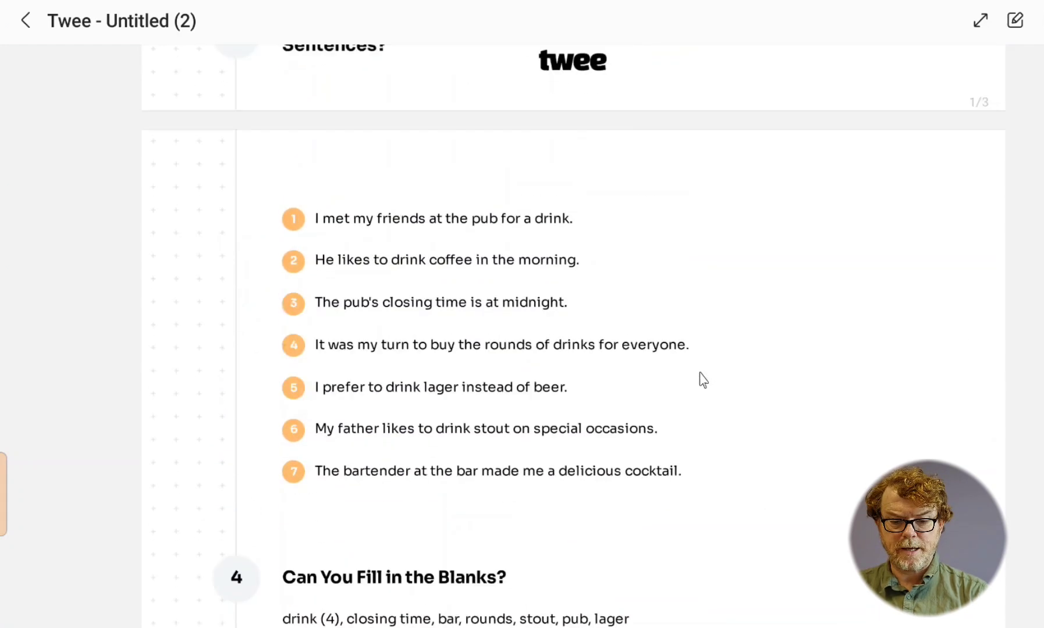
pyautogui.scroll(15, 703, 380)
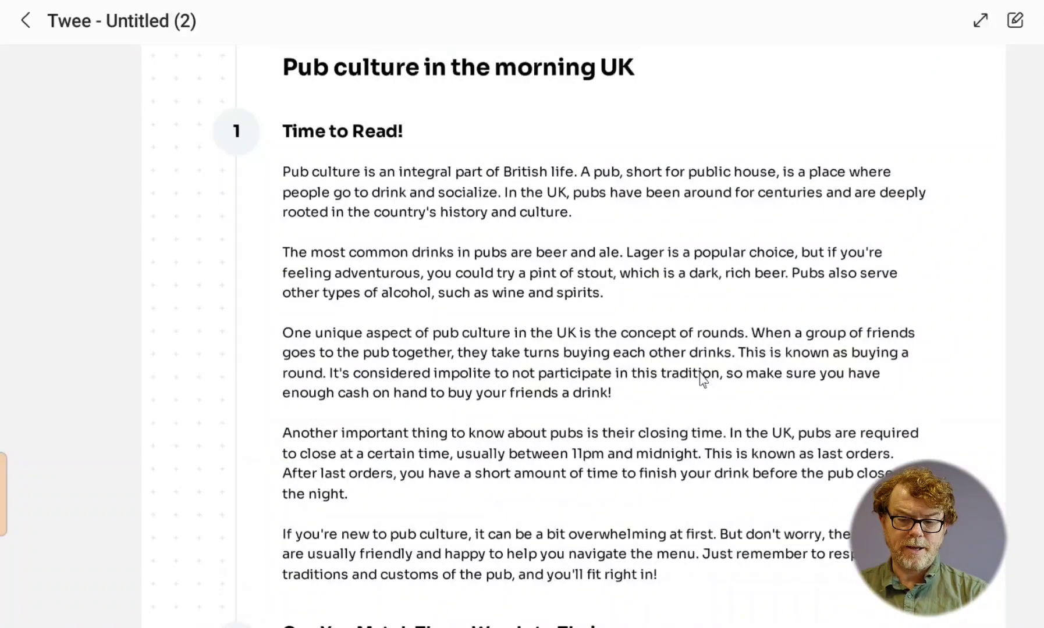